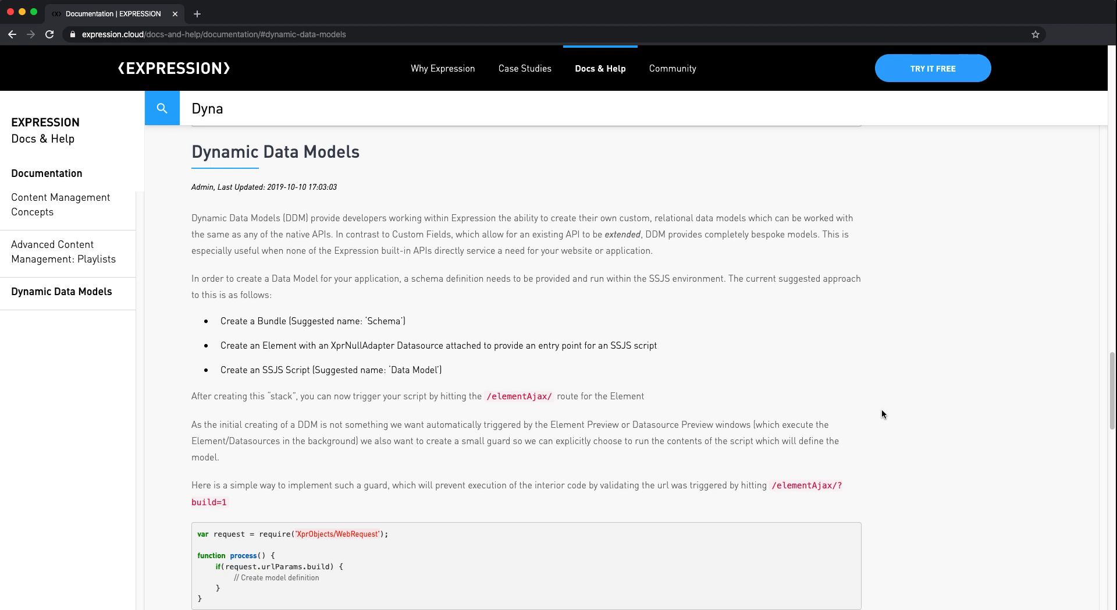
# Step: Scroll down through the Dynamic Data Models documentation article
pyautogui.scroll(-5, 882, 412)
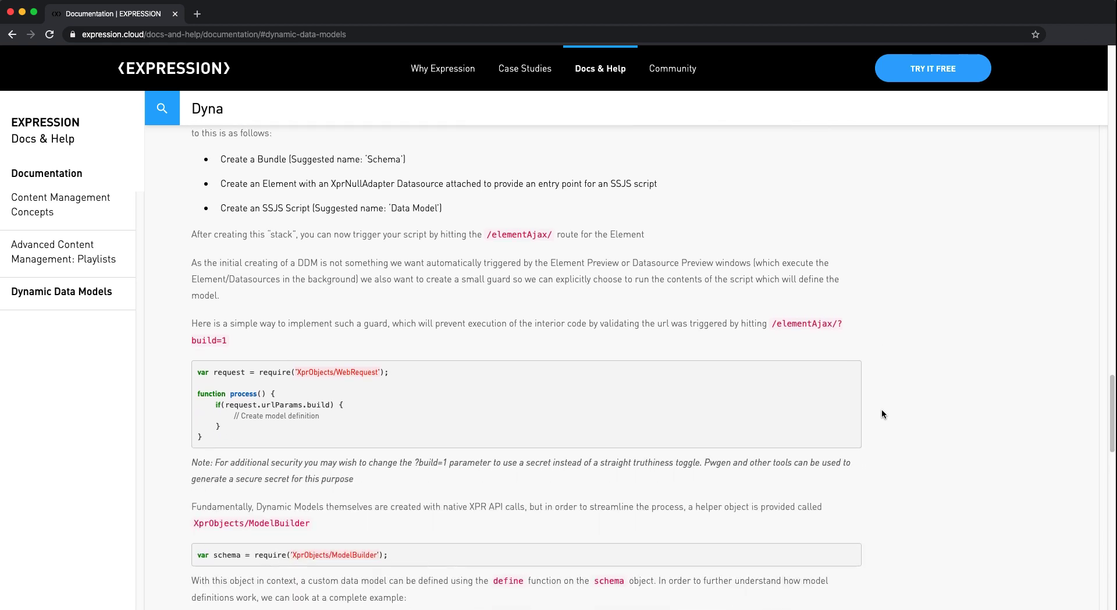
pyautogui.scroll(-12, 881, 411)
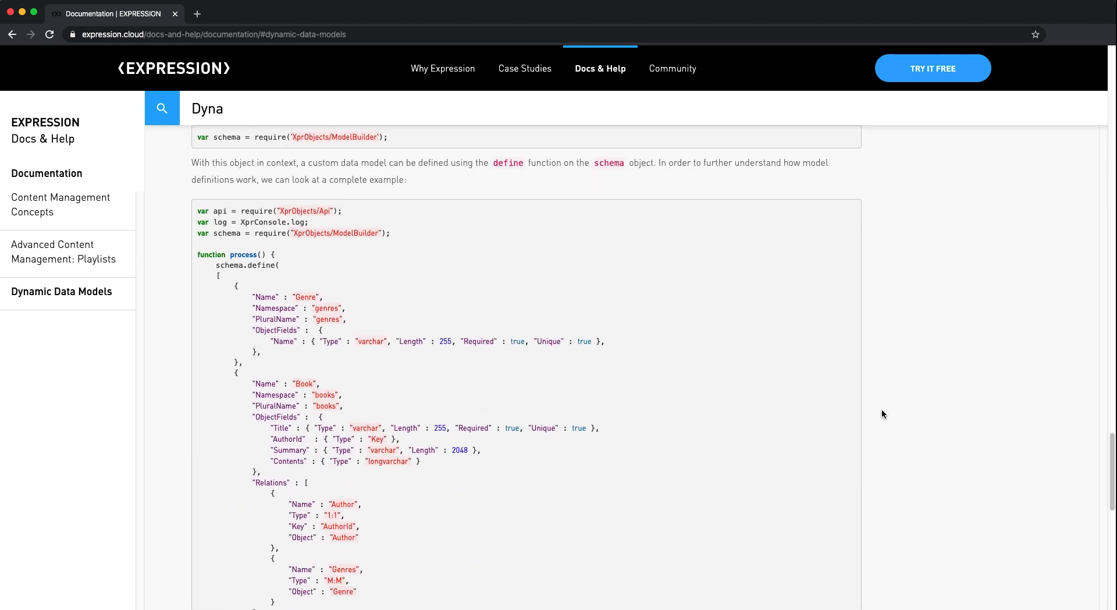
pyautogui.scroll(-1, 881, 413)
pyautogui.scroll(-1, 882, 414)
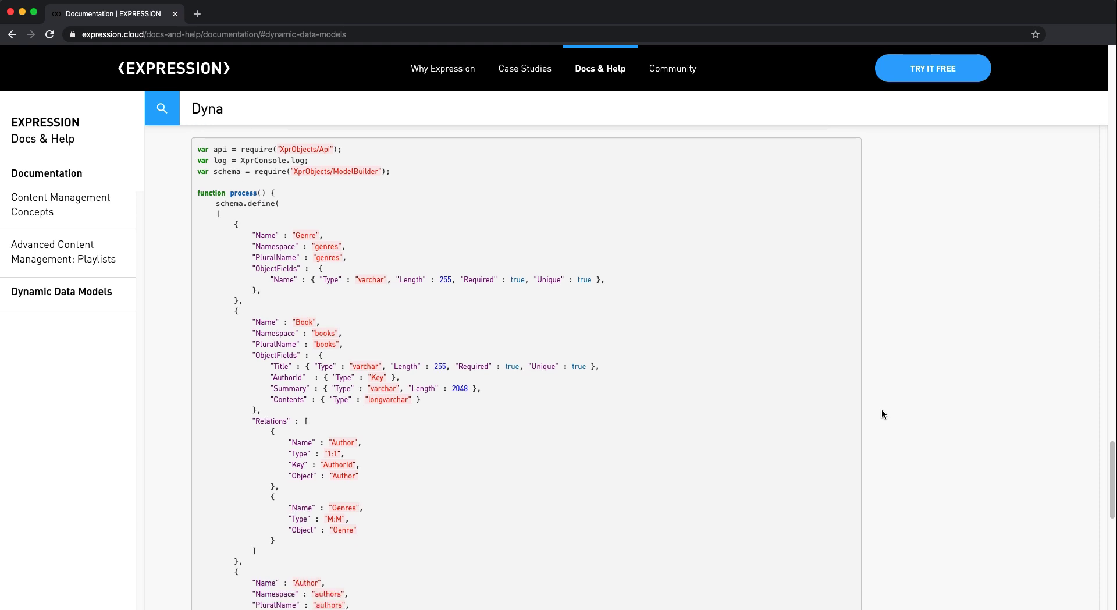
pyautogui.moveTo(310, 235); pyautogui.dragTo(283, 235)
pyautogui.scroll(-1, 421, 326)
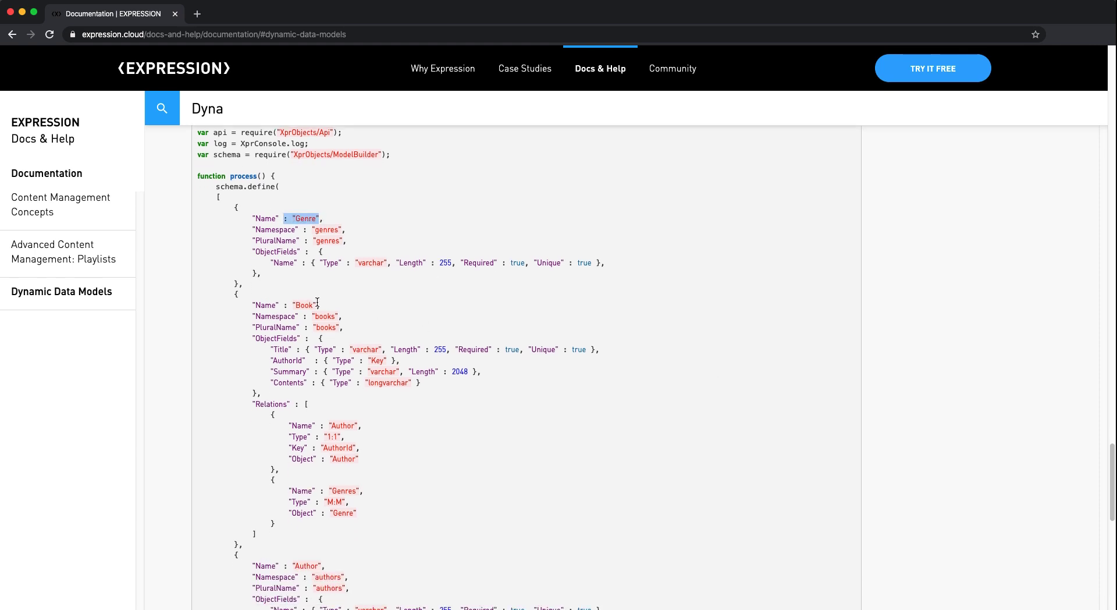
pyautogui.moveTo(319, 307); pyautogui.dragTo(283, 308)
pyautogui.scroll(-2, 413, 318)
pyautogui.moveTo(361, 325); pyautogui.dragTo(277, 345)
pyautogui.scroll(-1, 407, 343)
pyautogui.scroll(-3, 432, 353)
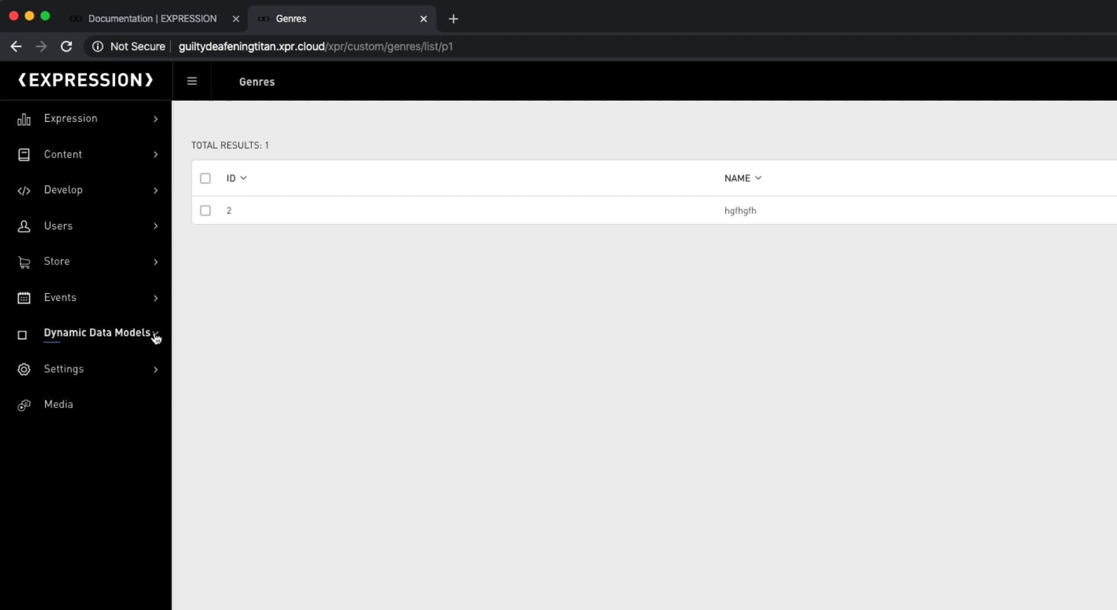
# Step: Expand Dynamic Data Models and view the genres, books and authors record lists
pyautogui.click(148, 324)
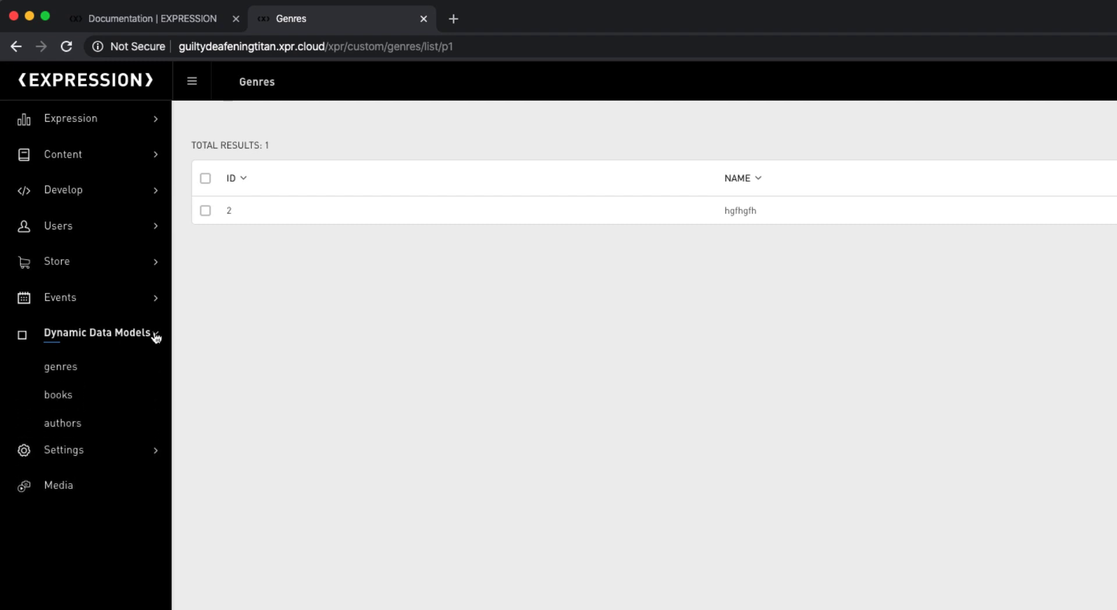
pyautogui.click(63, 372)
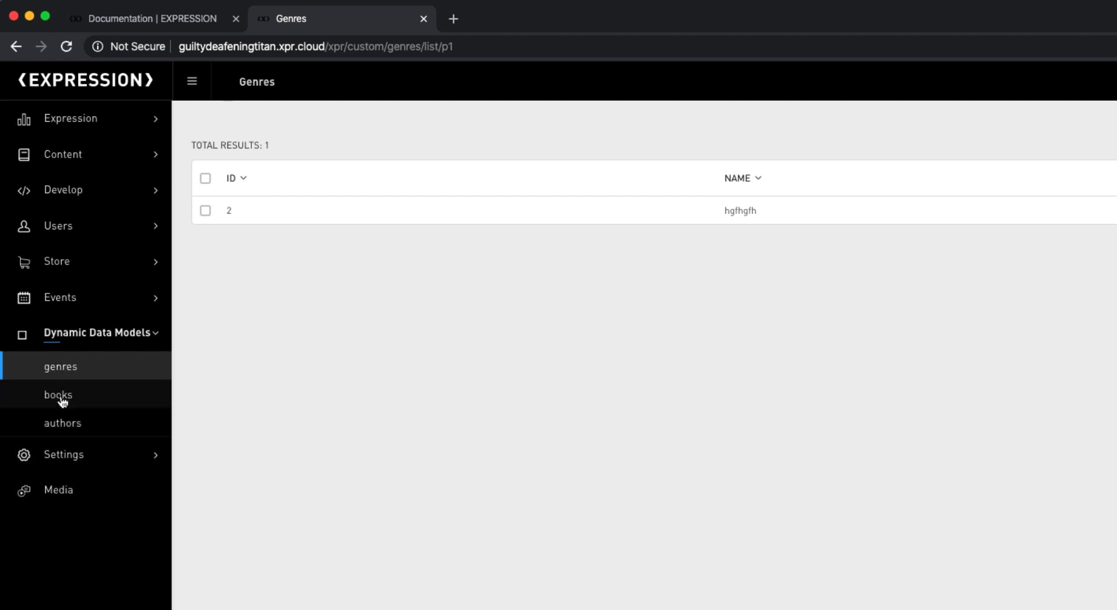
pyautogui.click(63, 396)
pyautogui.click(62, 426)
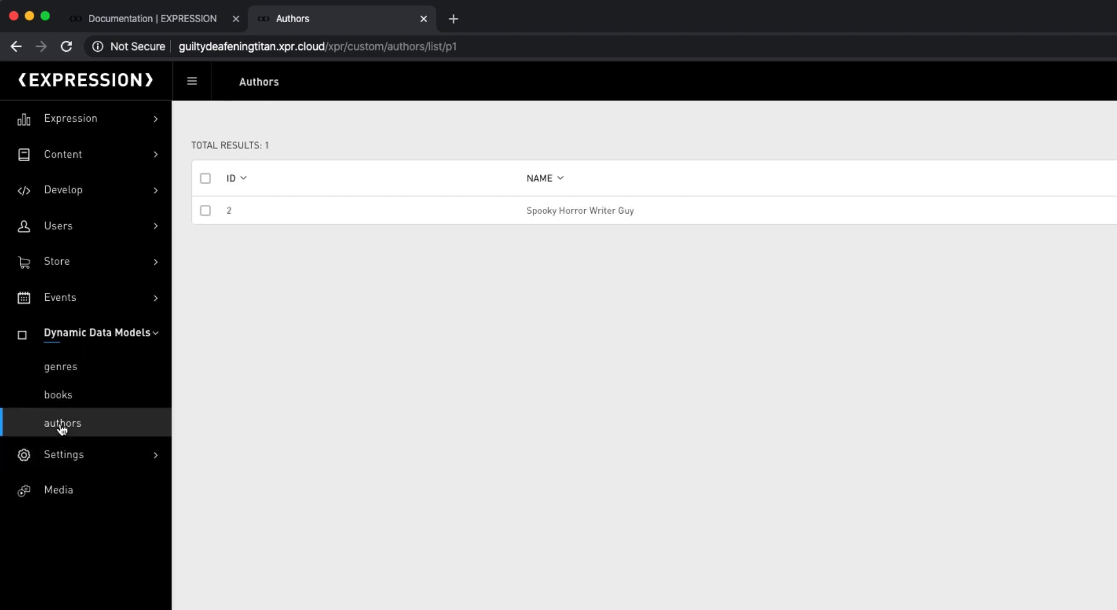
# Step: Inspect the /api/custom/authors/ Custom_Author resource in the Develop APIs list
pyautogui.click(65, 198)
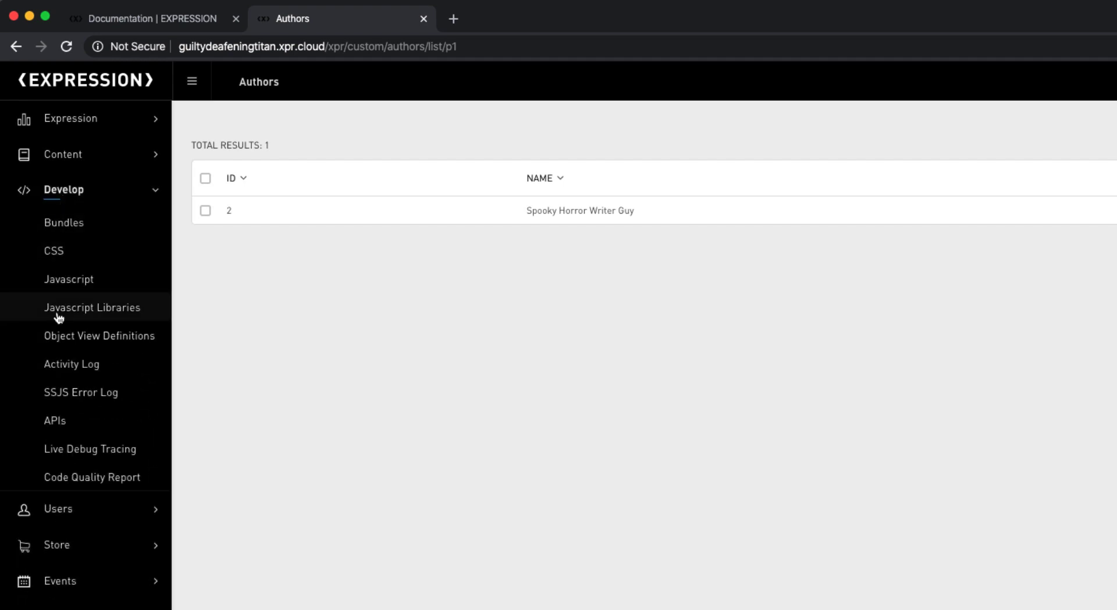
pyautogui.click(56, 422)
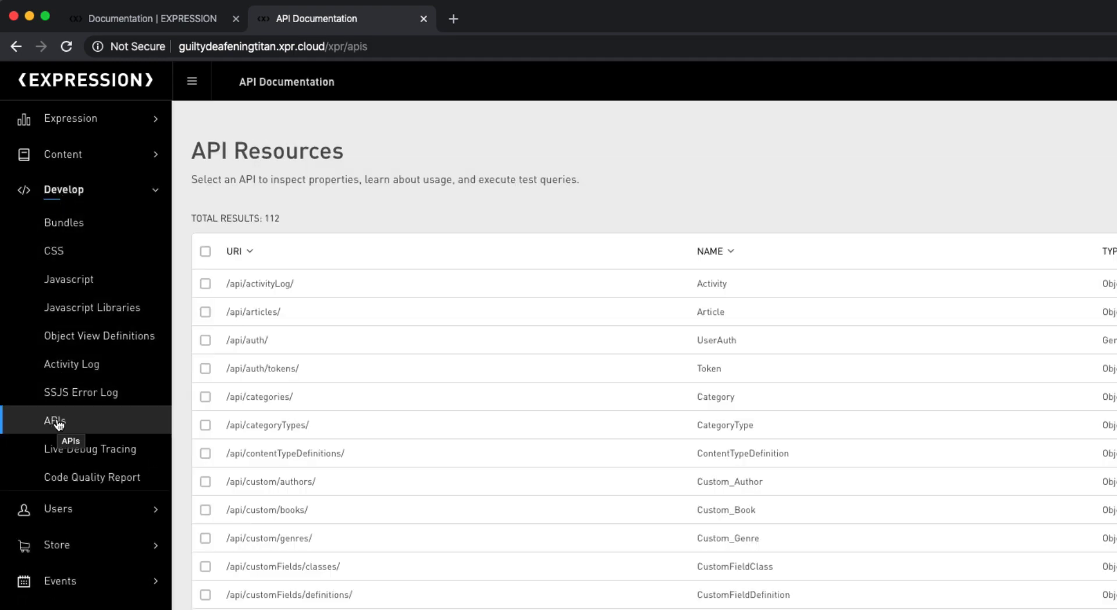
pyautogui.scroll(-2, 511, 479)
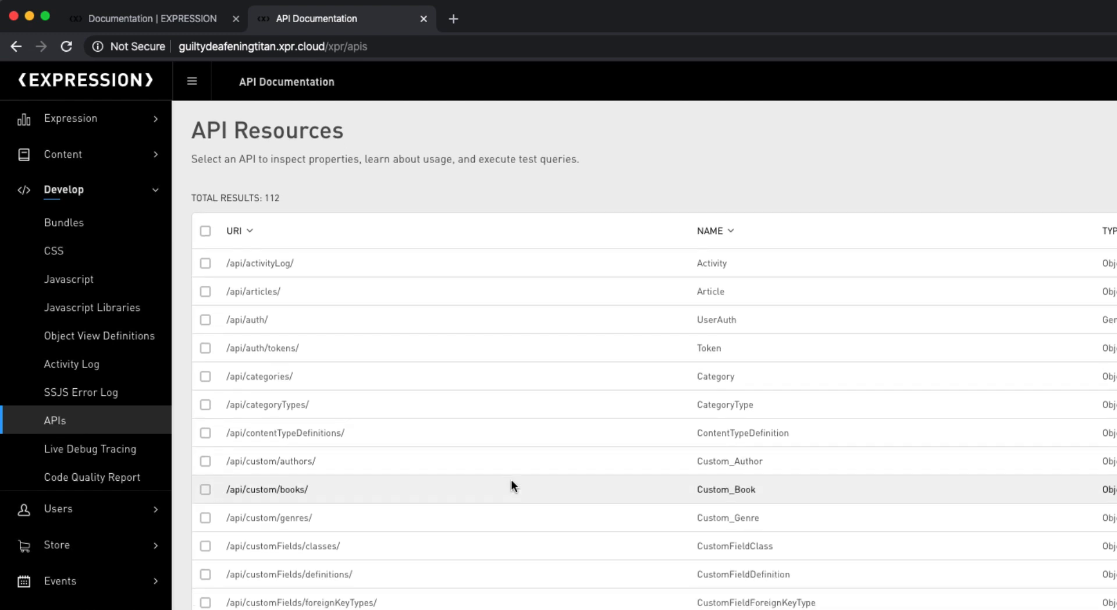
pyautogui.scroll(-2, 512, 483)
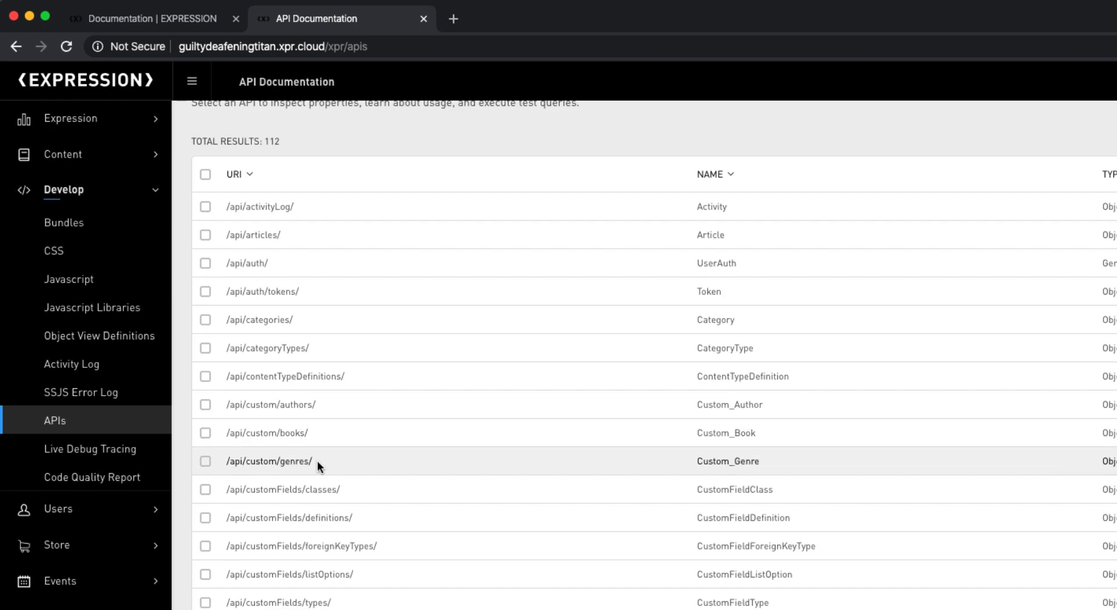
pyautogui.click(283, 405)
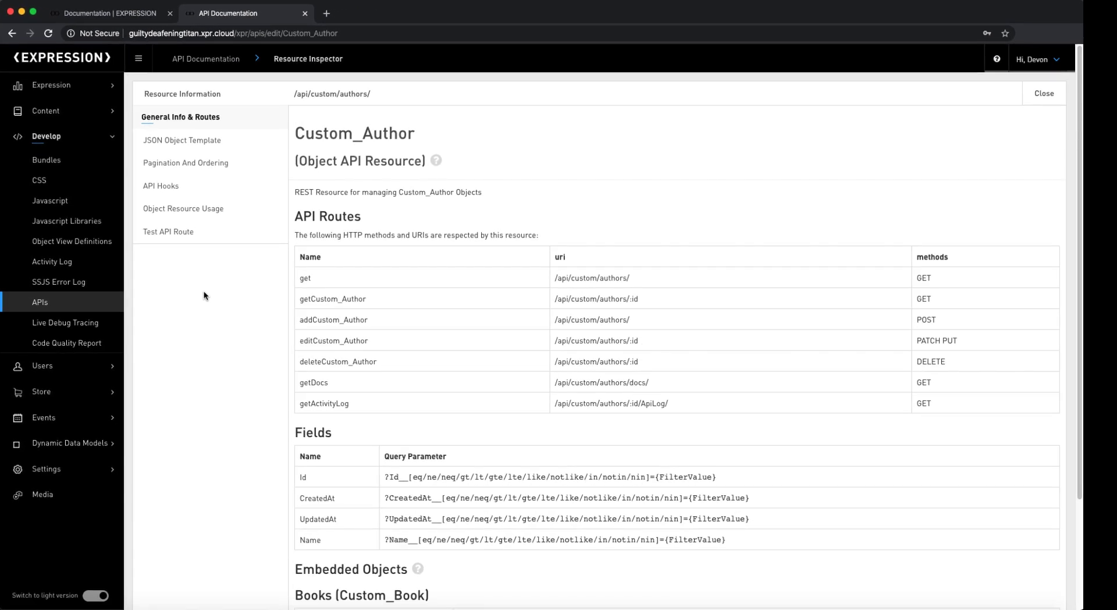
pyautogui.scroll(-2, 1111, 340)
pyautogui.scroll(-3, 1080, 298)
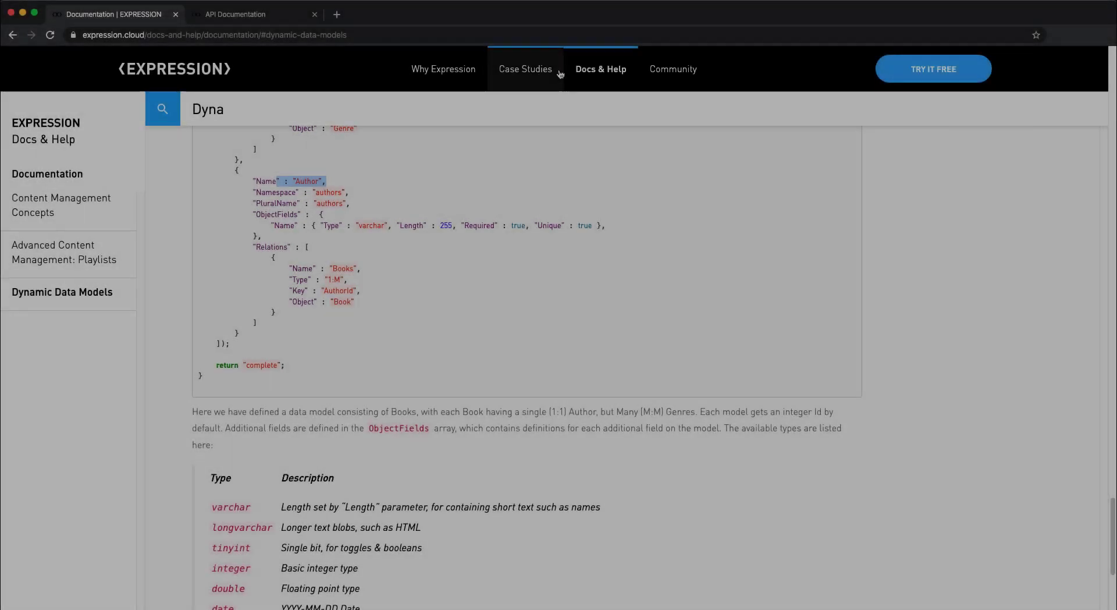
# Step: Open API Docs from Docs & Help and scroll down the resource list from Activity
pyautogui.moveTo(605, 68)
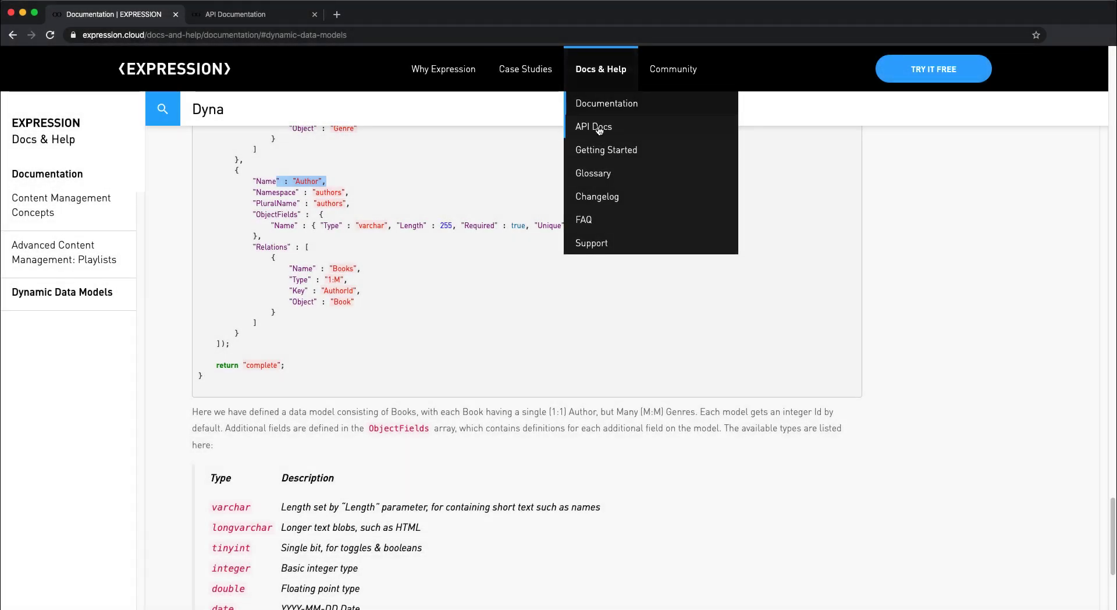
pyautogui.click(599, 127)
pyautogui.scroll(-5, 134, 219)
pyautogui.scroll(-10, 134, 218)
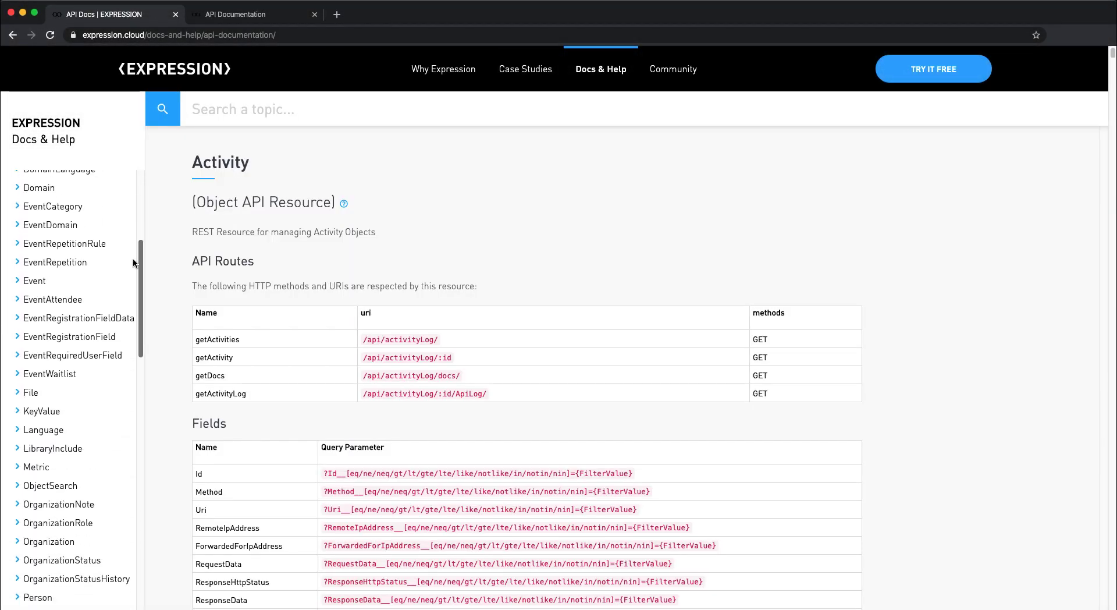
pyautogui.scroll(-10, 127, 388)
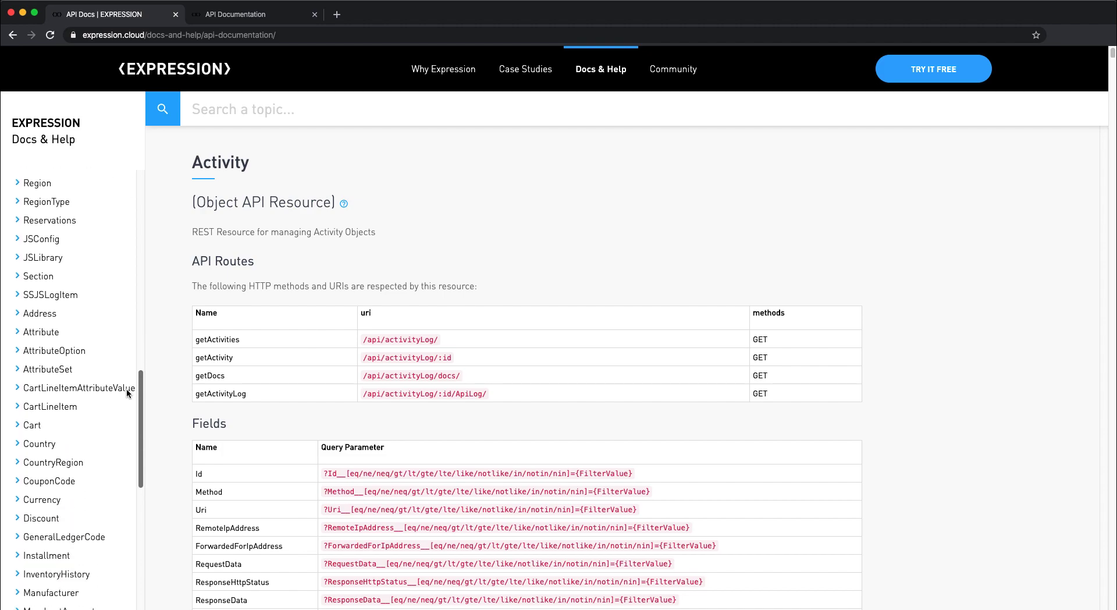
pyautogui.scroll(-5, 123, 510)
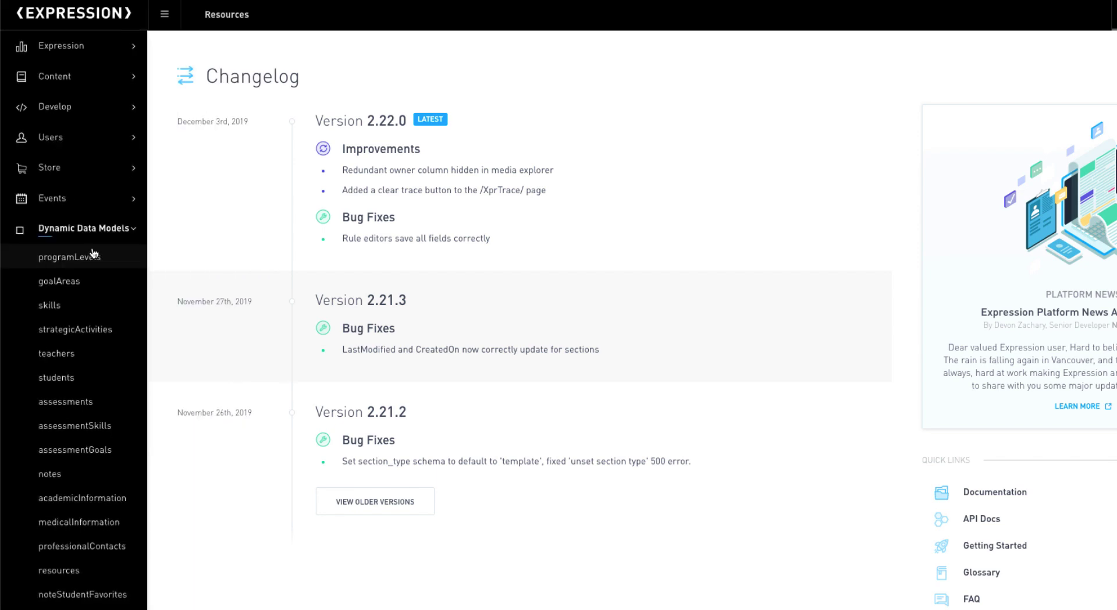
# Step: View the four programLevels records, from Early Foundations to Read On, then open assessments
pyautogui.scroll(-2, 93, 254)
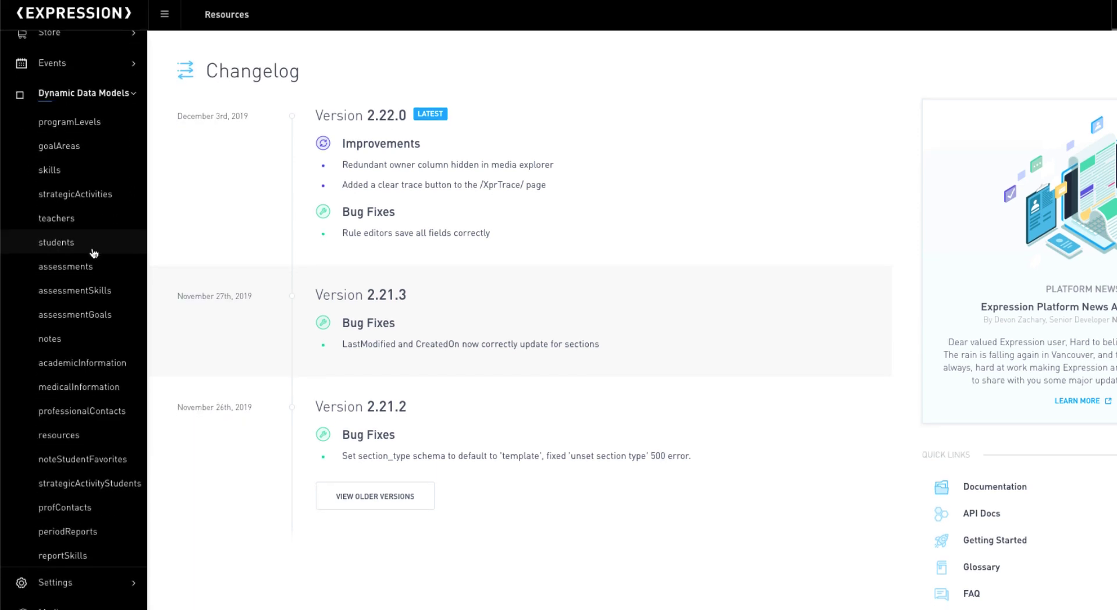
pyautogui.click(70, 124)
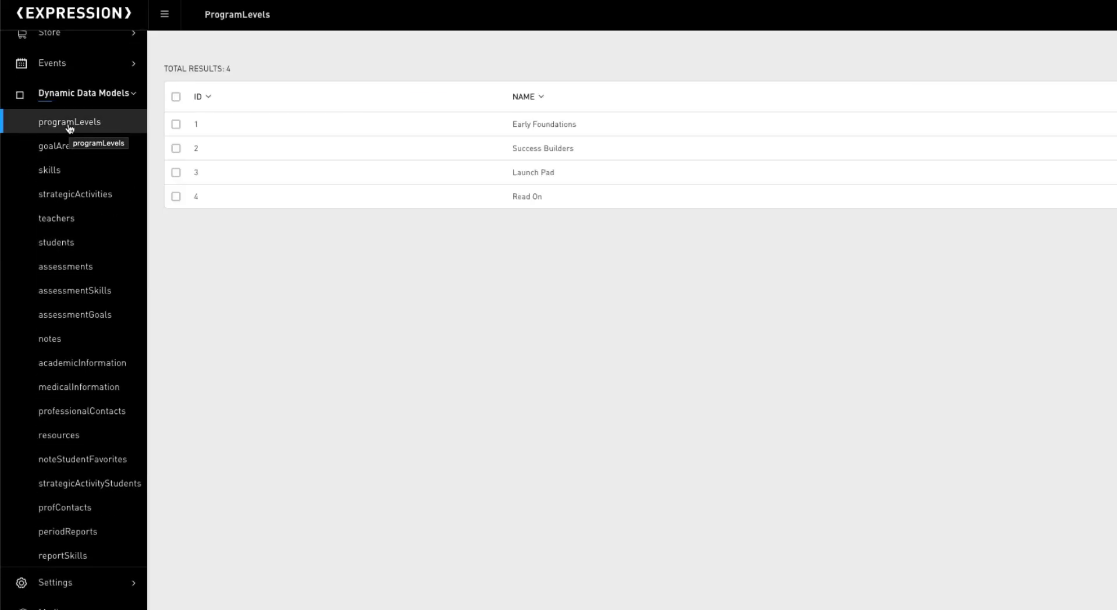
pyautogui.click(58, 268)
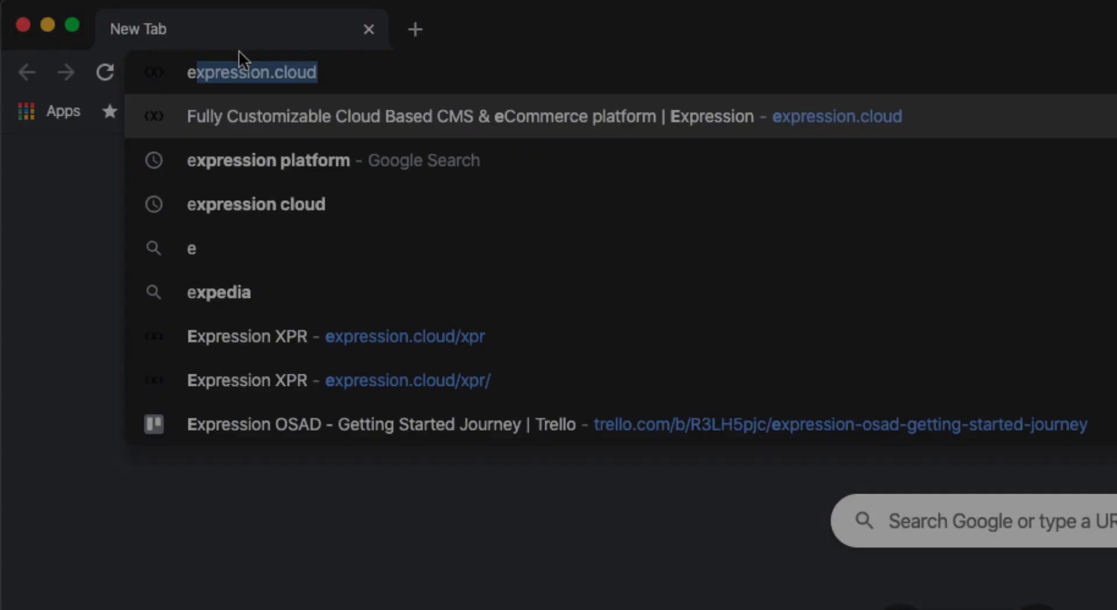
# Step: Go to expression.cloud and search the documentation for 'dyna' to reach Dynamic Data Models
pyautogui.write('x')
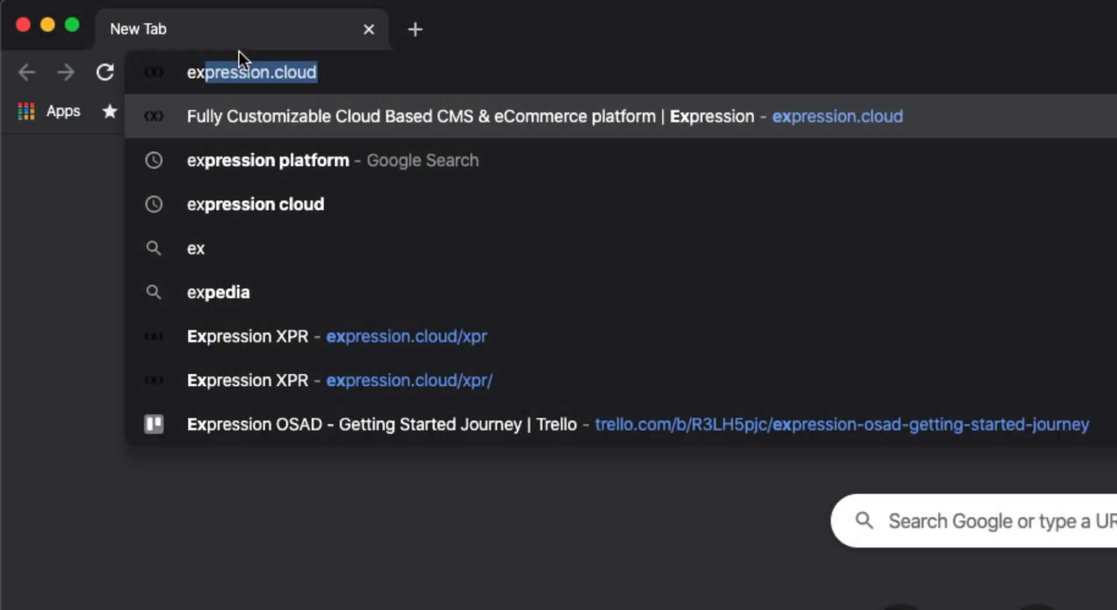
pyautogui.press('Return')
pyautogui.moveTo(891, 104)
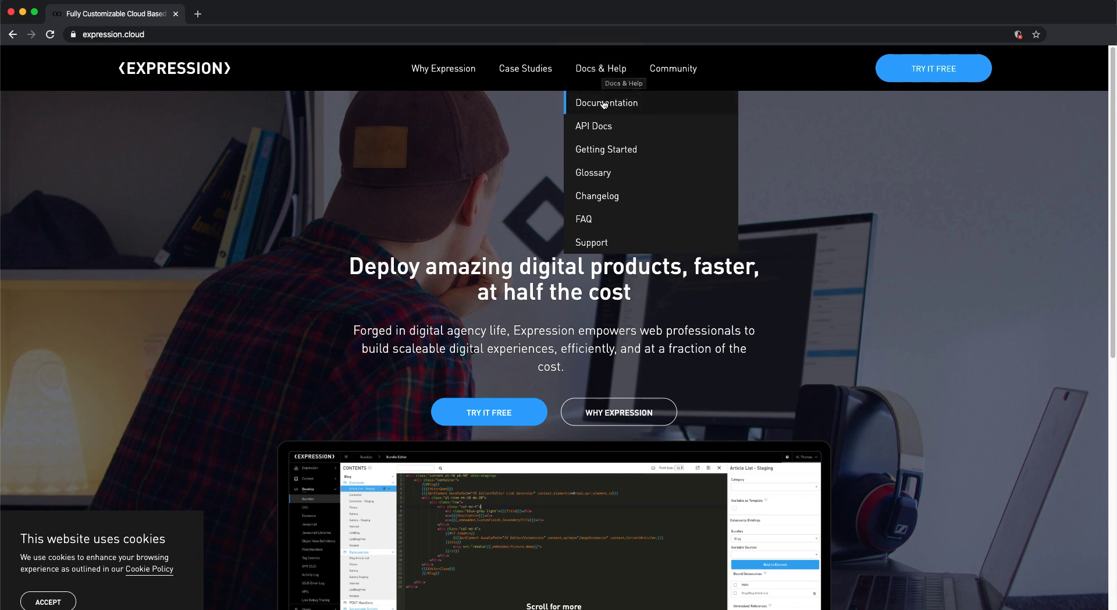
pyautogui.click(600, 103)
pyautogui.click(268, 107)
pyautogui.write('dyna')
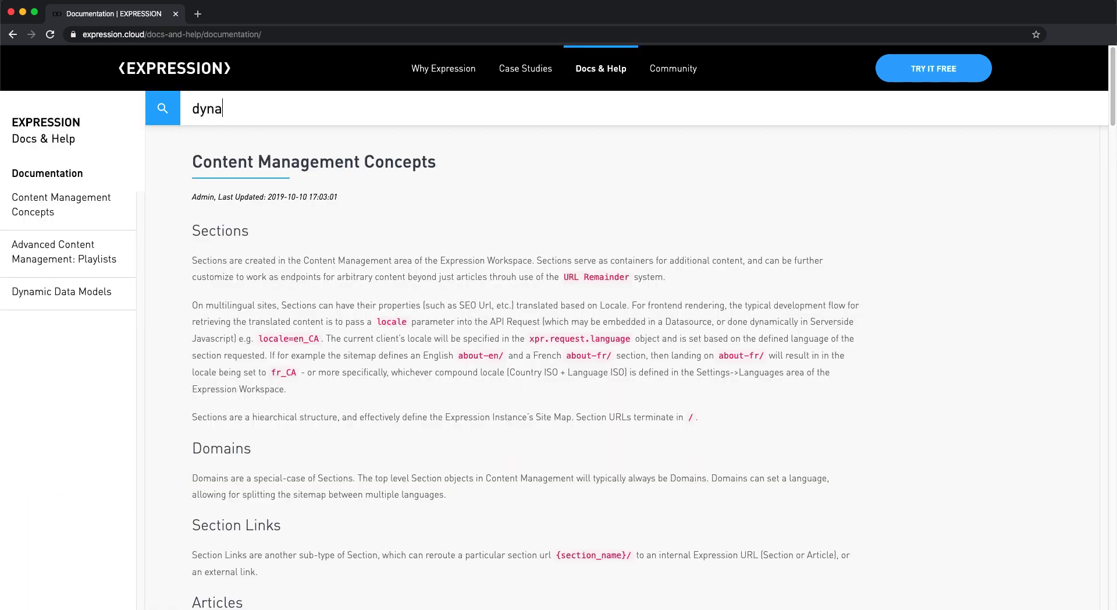
pyautogui.click(77, 294)
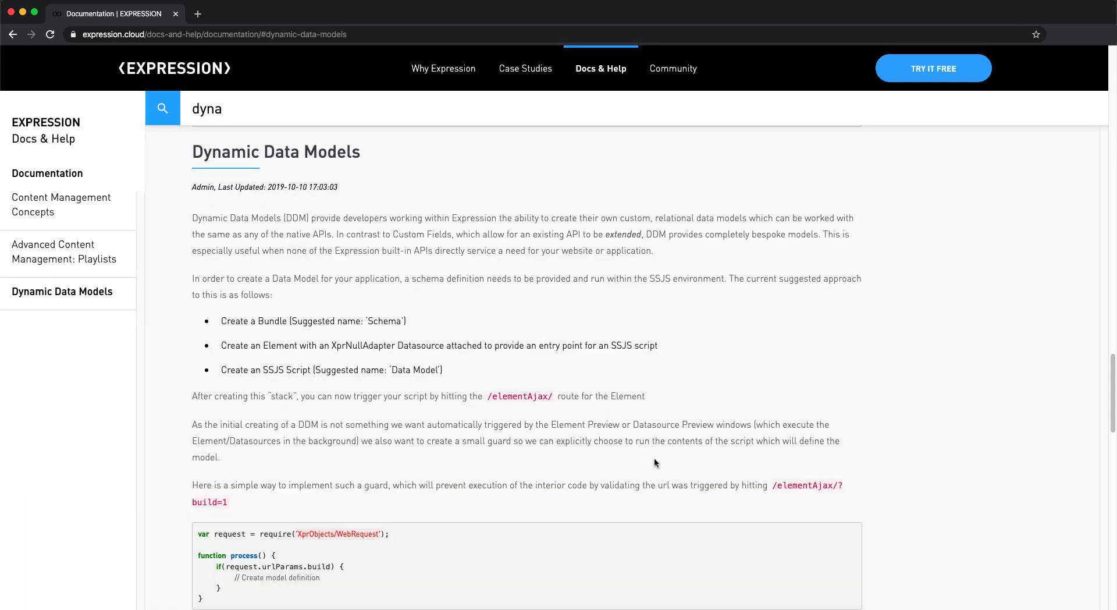
# Step: Read the schema code sample down to its return "complete", then open TRY IT FREE
pyautogui.scroll(-5, 655, 462)
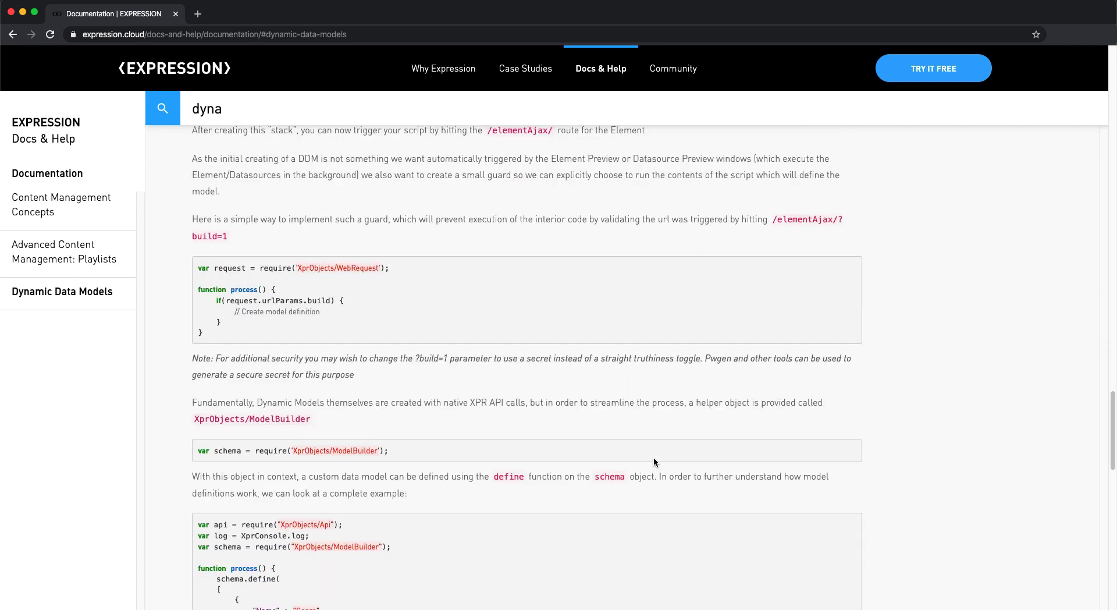
pyautogui.scroll(-4, 653, 461)
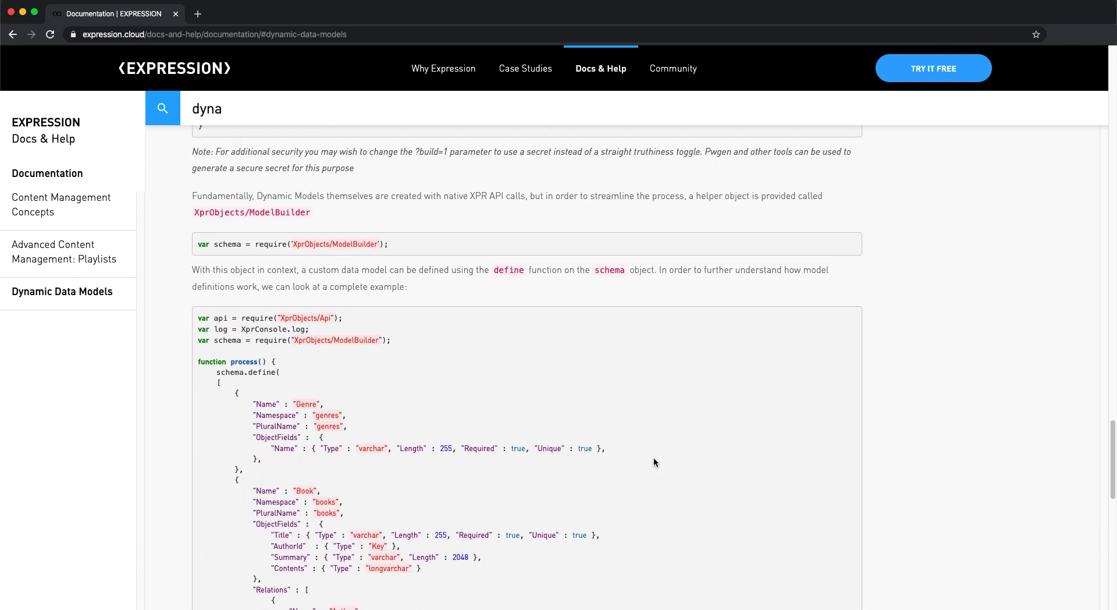
pyautogui.scroll(-1, 653, 462)
pyautogui.scroll(-1, 654, 462)
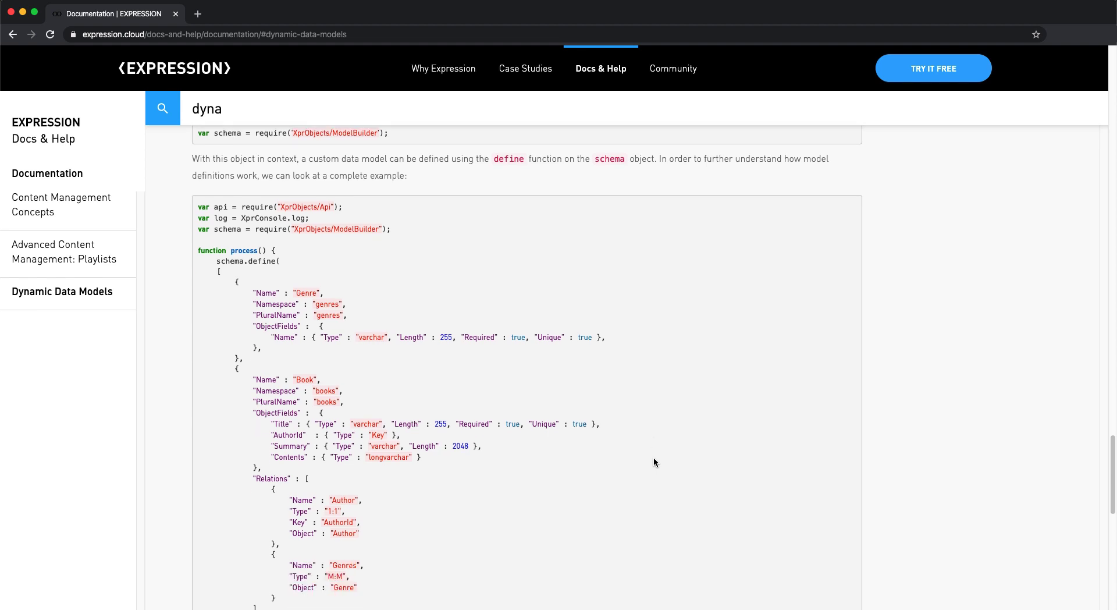
pyautogui.scroll(-2, 654, 456)
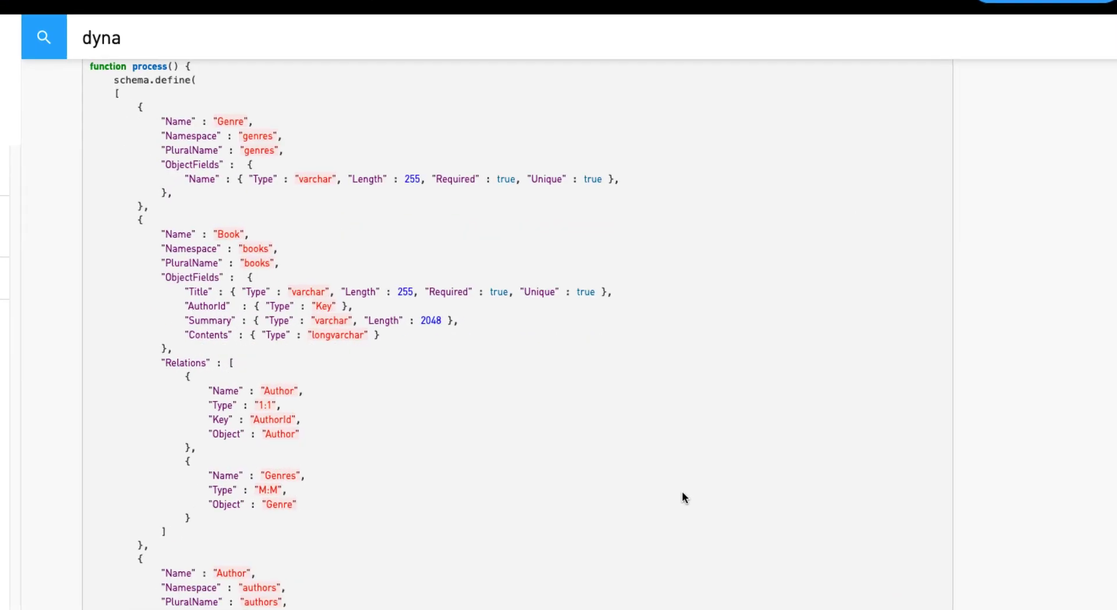
pyautogui.scroll(-2, 681, 492)
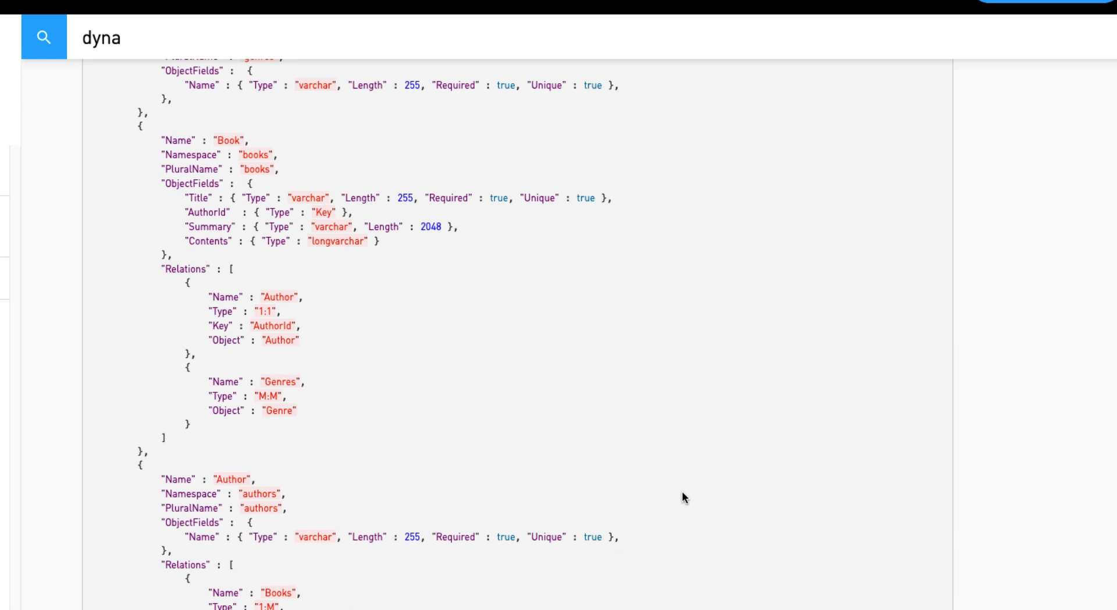
pyautogui.scroll(-1, 682, 496)
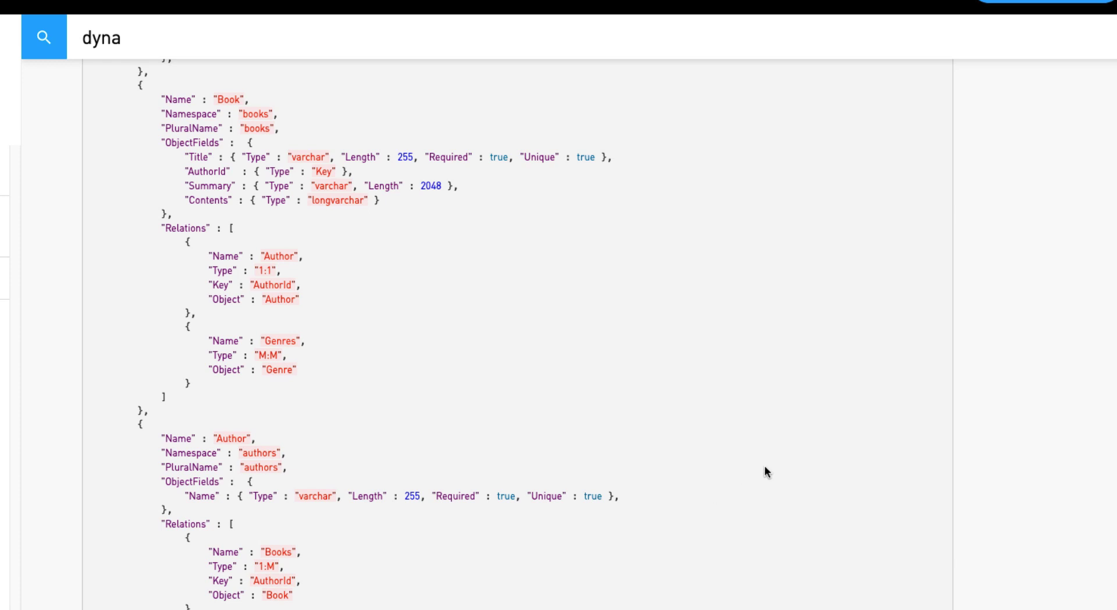
pyautogui.scroll(-2, 765, 467)
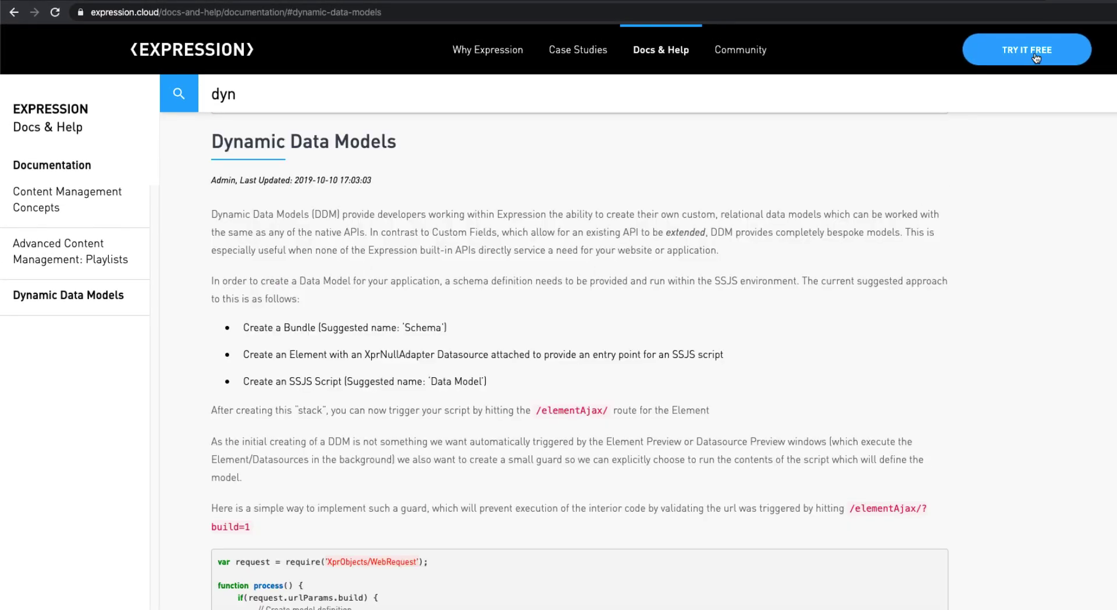
pyautogui.click(1035, 53)
# Step: Choose the Customize your own website starter
pyautogui.scroll(-3, 937, 373)
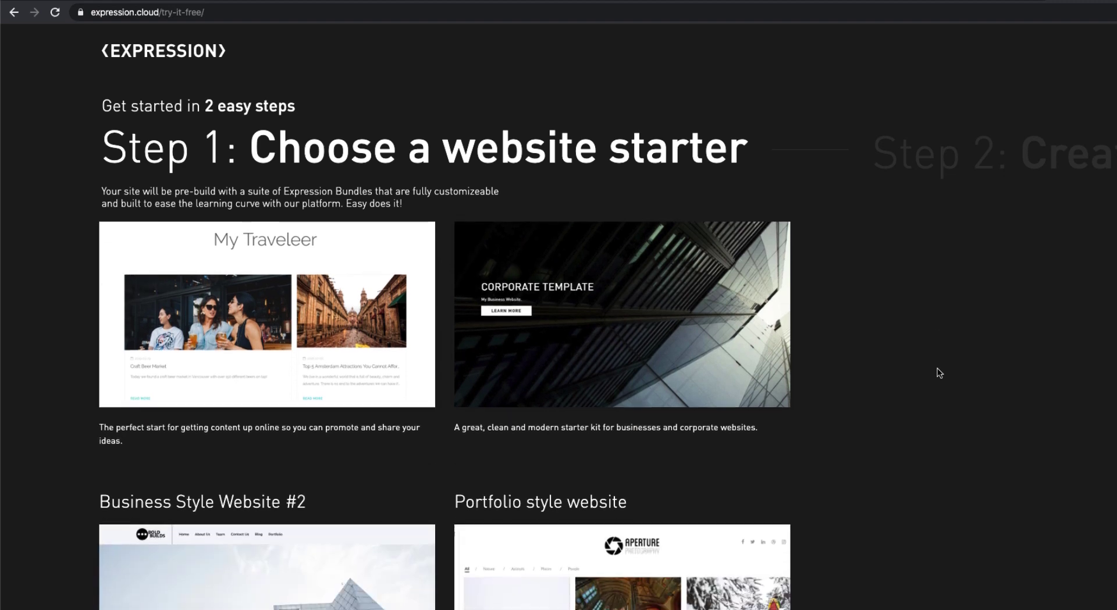
pyautogui.scroll(-5, 937, 373)
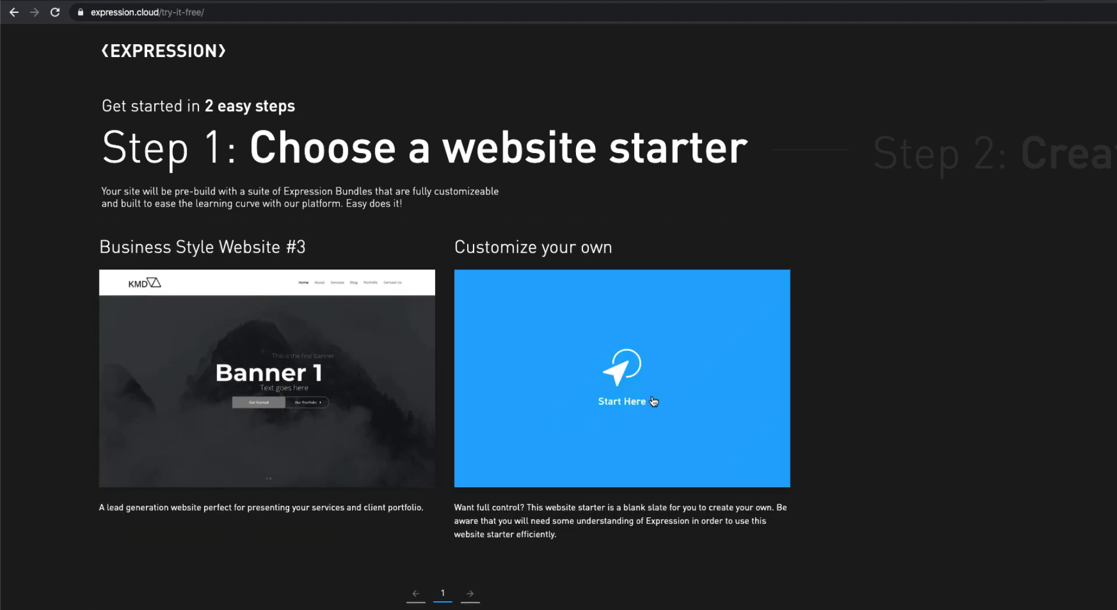
pyautogui.click(652, 396)
# Step: Enter the full name, email and password twice, opt into updates and accept the terms
pyautogui.write('Your Name')
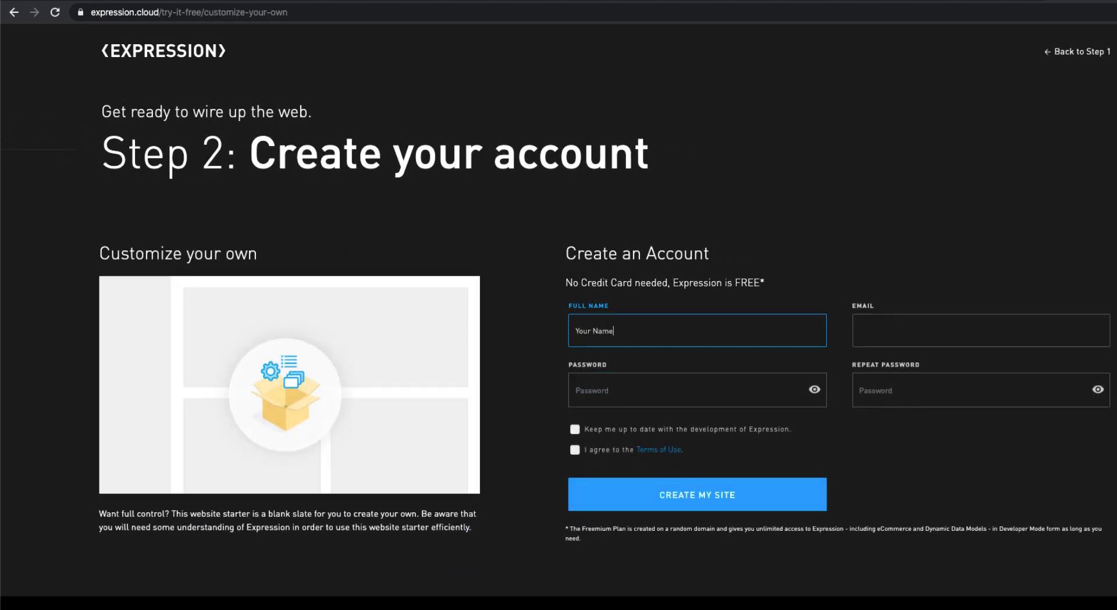
pyautogui.click(899, 344)
pyautogui.write('Your Email')
pyautogui.click(687, 389)
pyautogui.write('Password1')
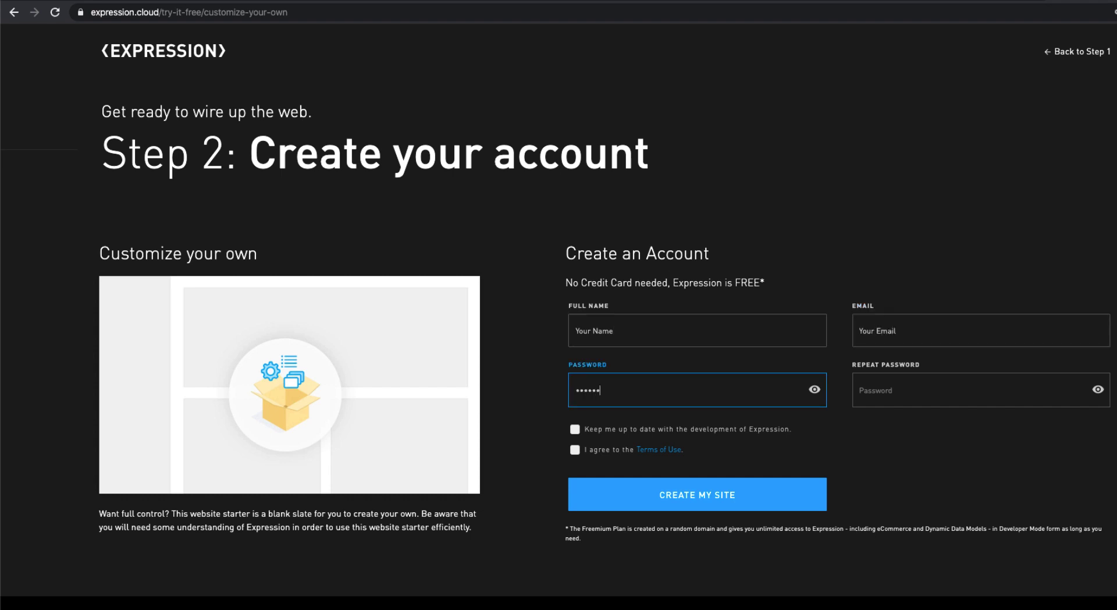
pyautogui.click(885, 390)
pyautogui.write('Pass')
pyautogui.click(574, 429)
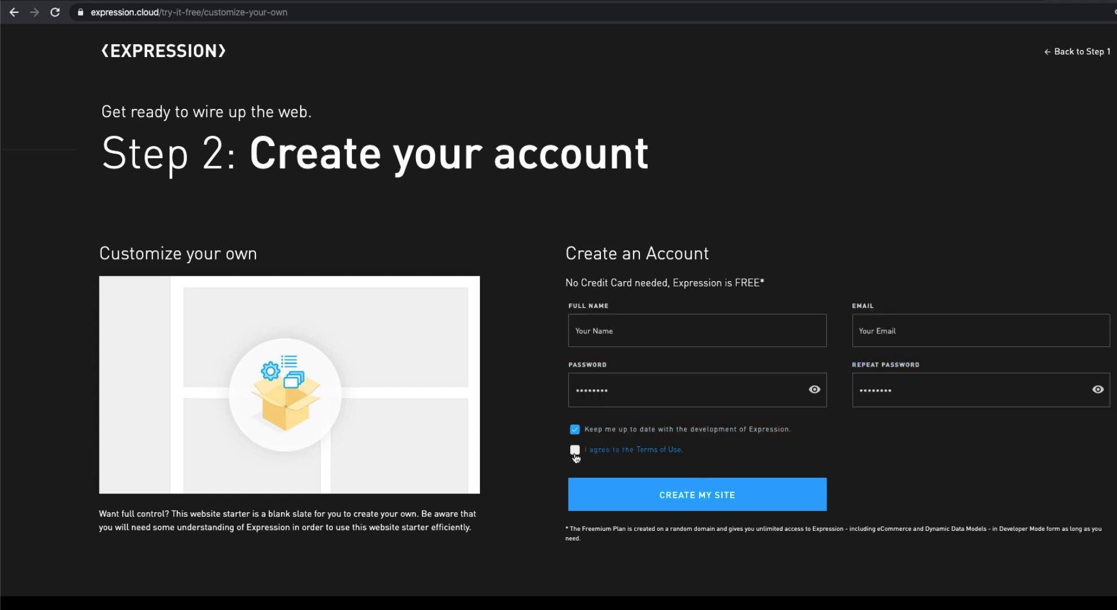
pyautogui.click(574, 449)
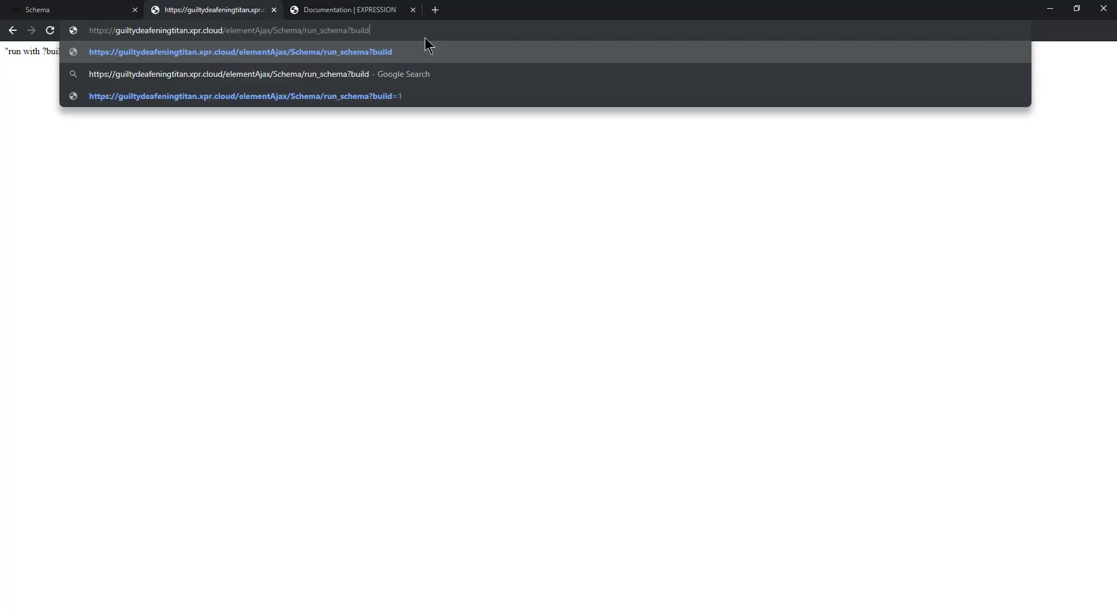
# Step: Append =1 after ?build in the run_schema address
pyautogui.write('=1')
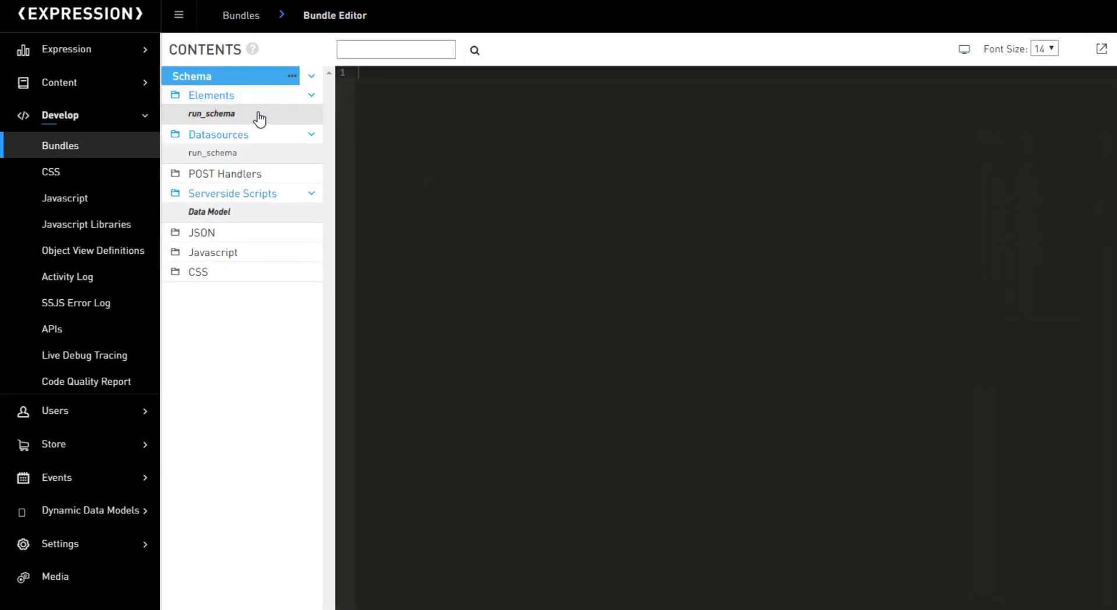
# Step: Inspect the run_schema element's XprJson binding and its XprNullAdapter datasource with Data Model processor
pyautogui.click(218, 115)
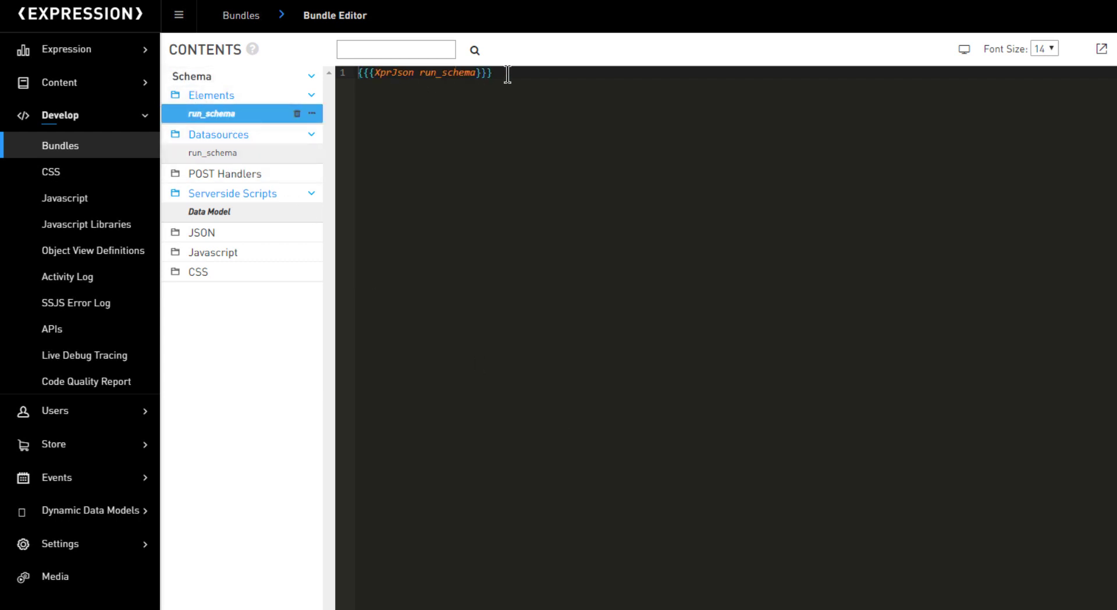
pyautogui.click(350, 72)
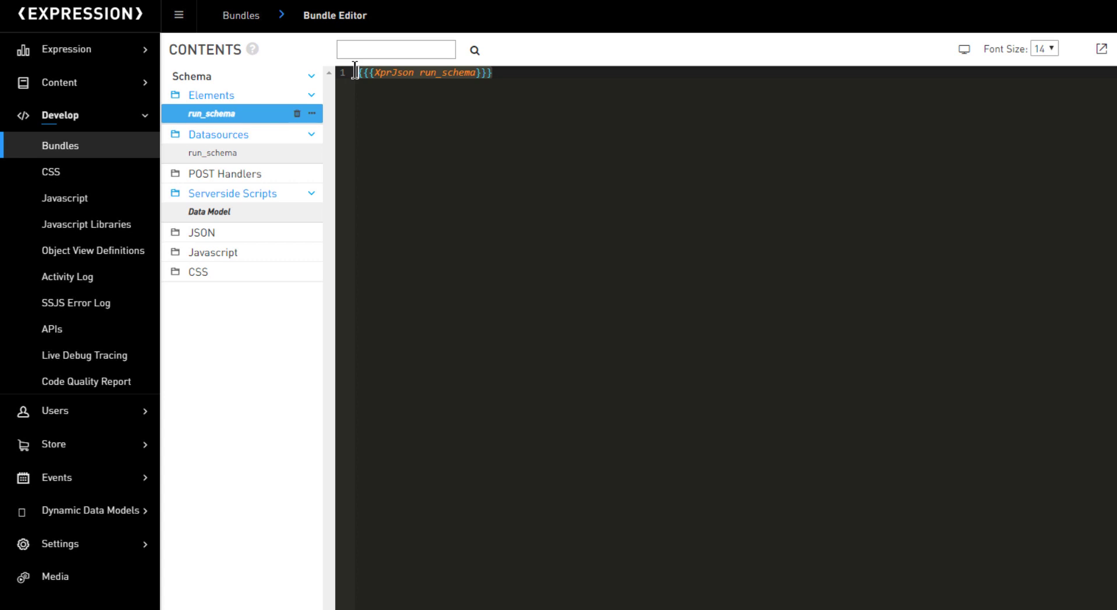
pyautogui.click(205, 154)
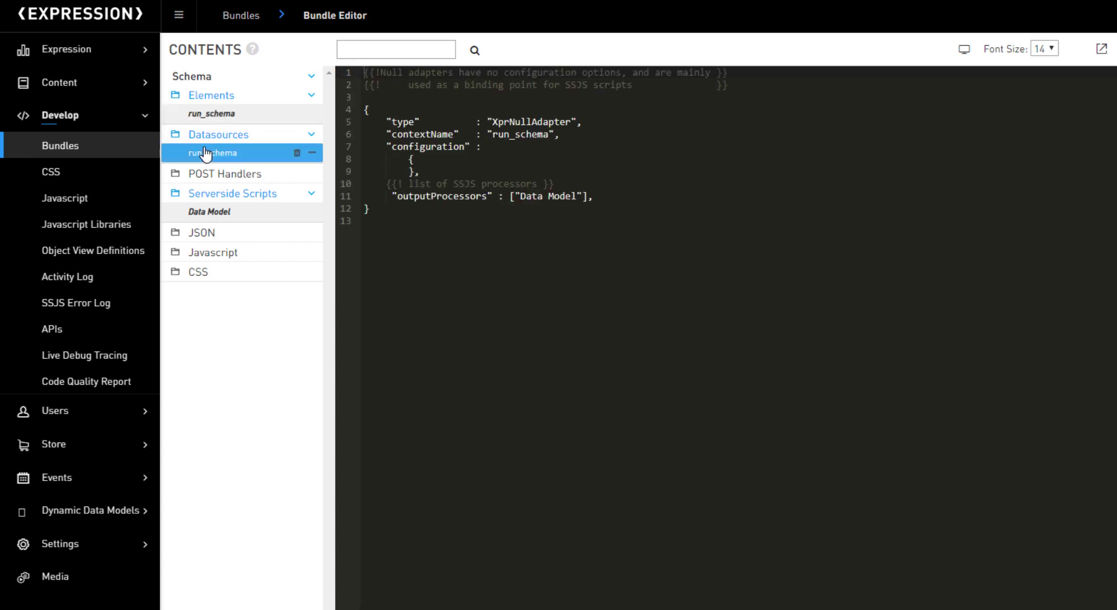
pyautogui.click(492, 122)
pyautogui.moveTo(516, 121); pyautogui.dragTo(566, 121)
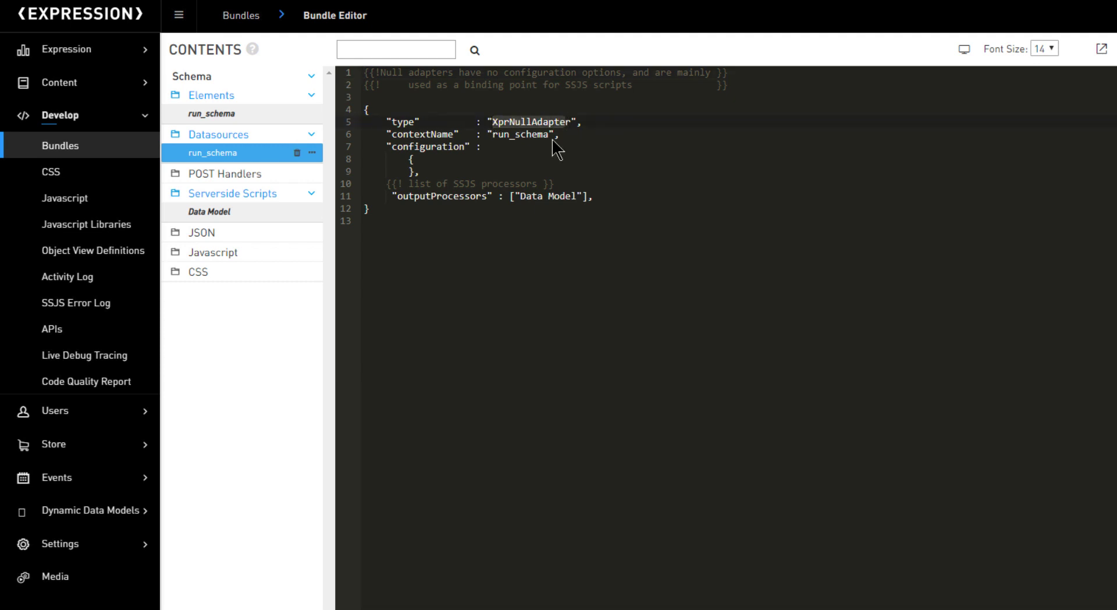
pyautogui.moveTo(520, 196); pyautogui.dragTo(578, 194)
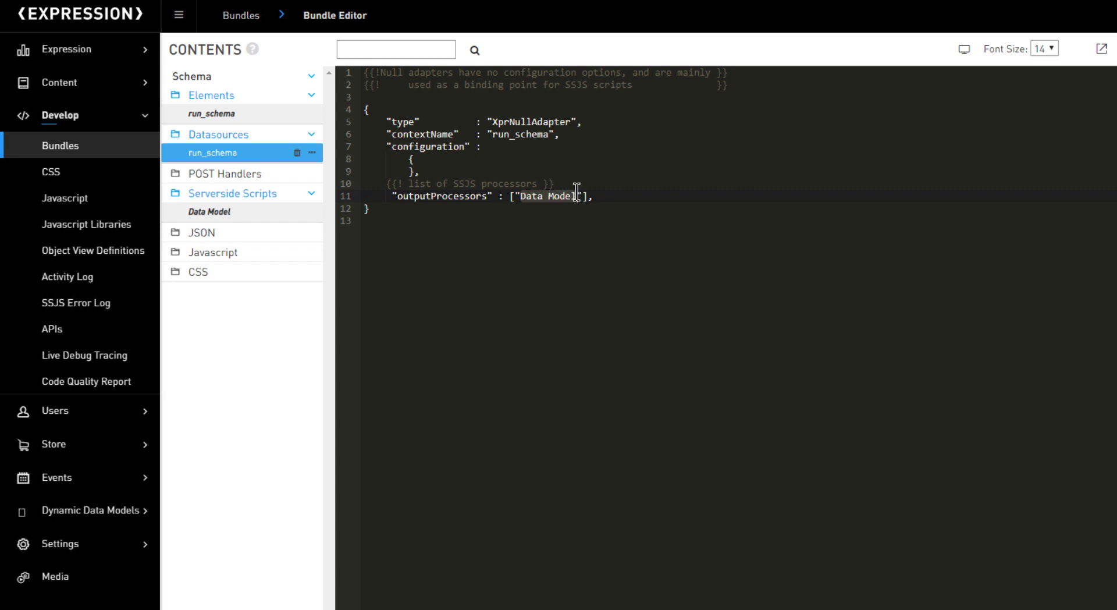
# Step: Open the Data Model server-side script and highlight the build parameter check on line 7
pyautogui.click(209, 211)
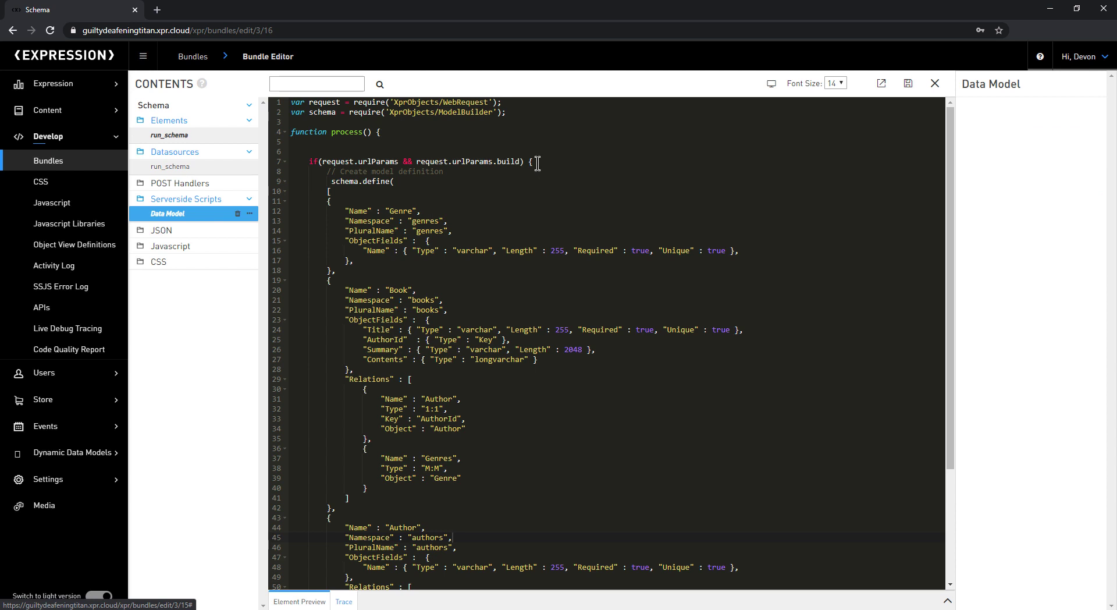
pyautogui.moveTo(532, 162); pyautogui.dragTo(367, 566)
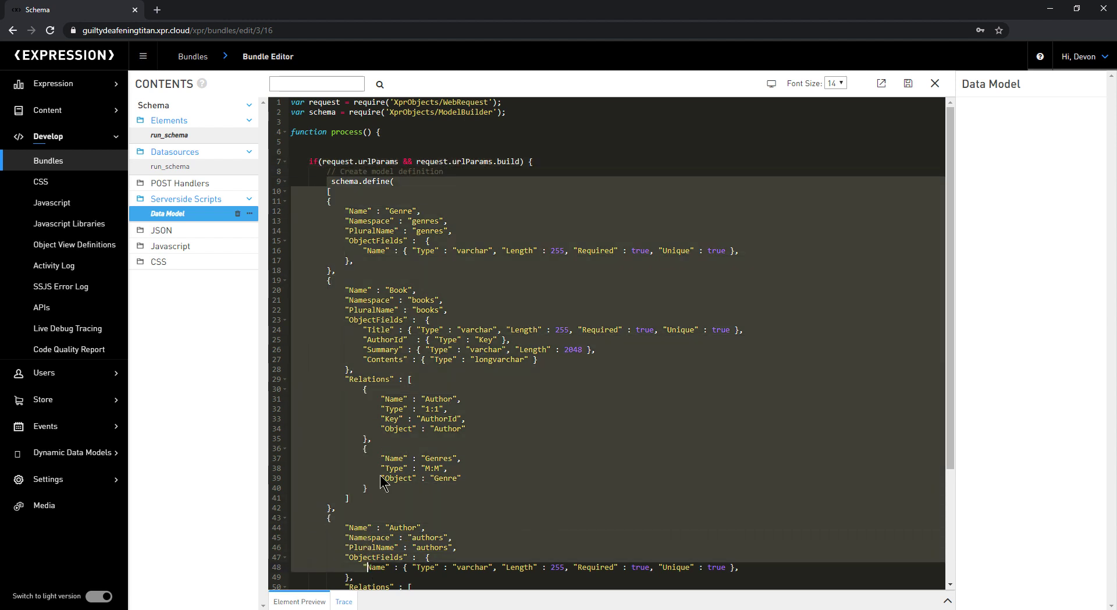
pyautogui.doubleClick(511, 164)
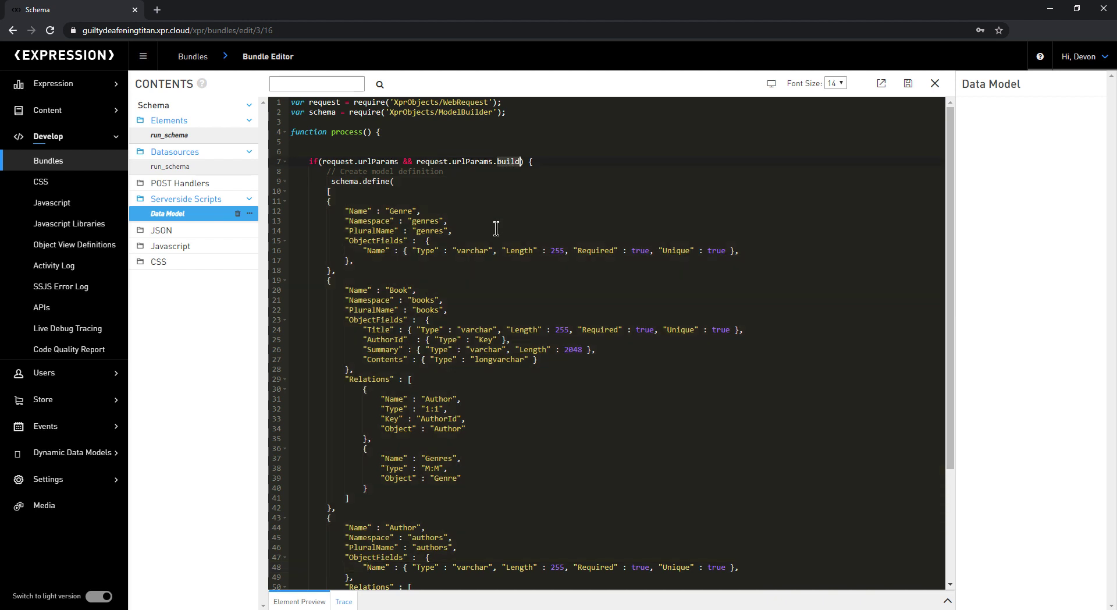
pyautogui.moveTo(305, 161); pyautogui.dragTo(535, 162)
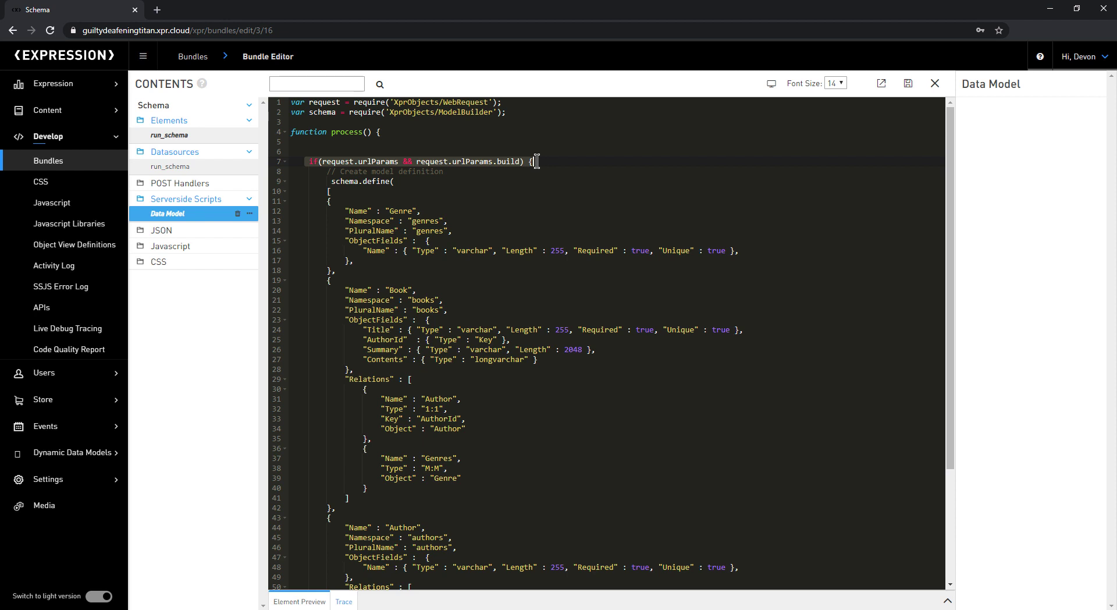
pyautogui.press('Down')
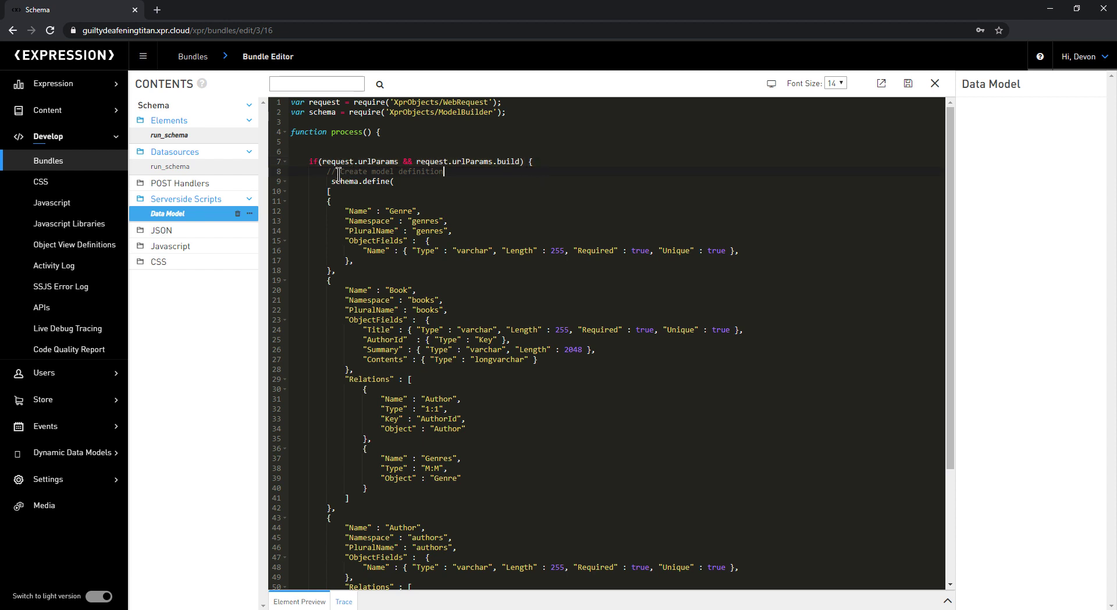
pyautogui.moveTo(348, 196); pyautogui.dragTo(643, 581)
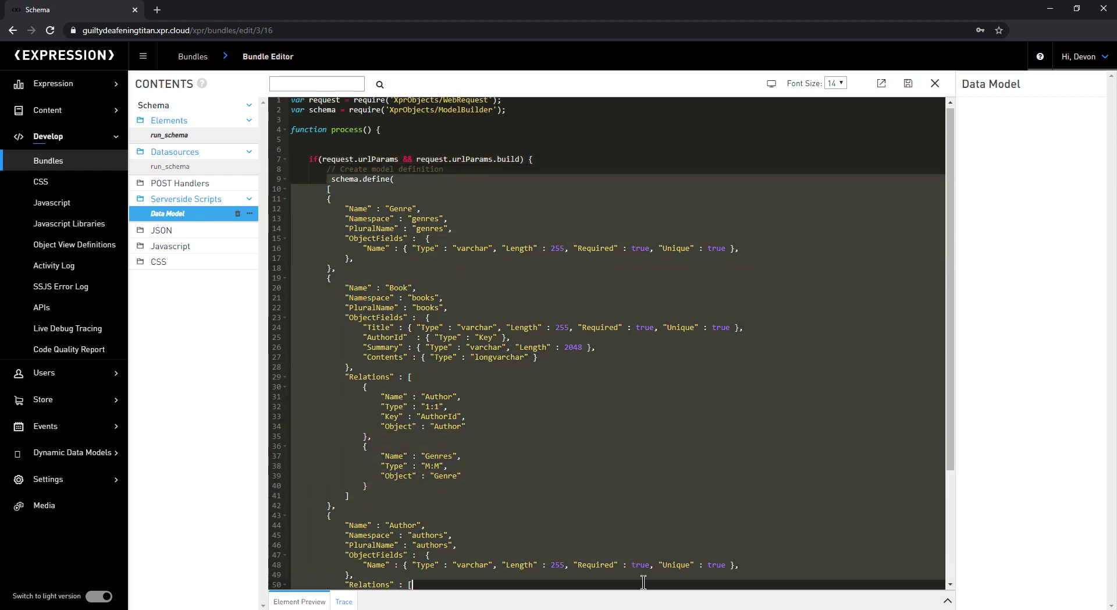
pyautogui.click(455, 163)
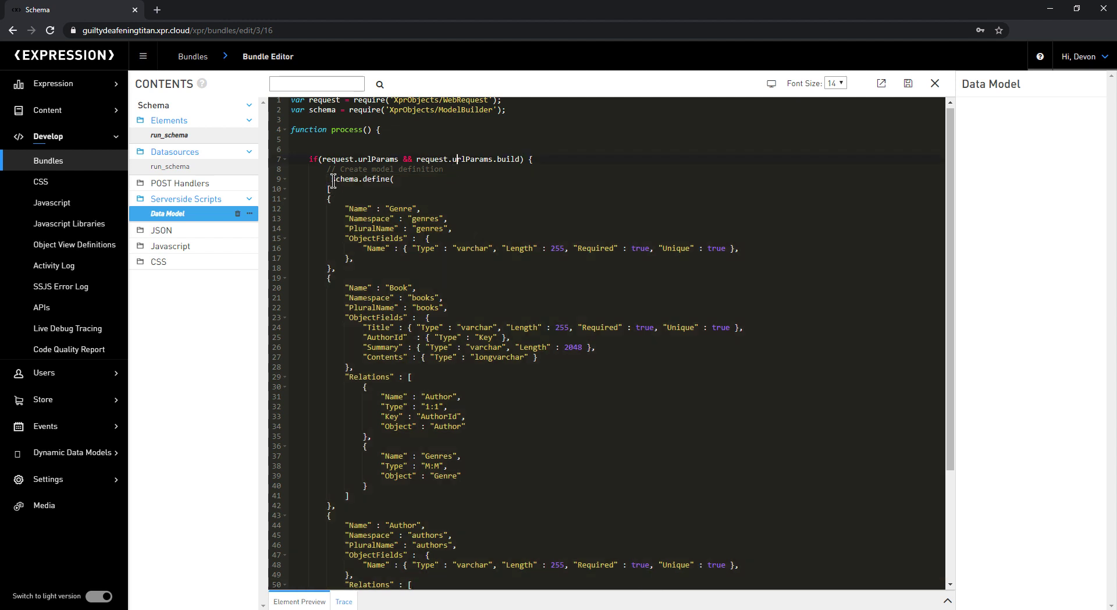
# Step: Highlight the ModelBuilder require line and the schema.define model definitions from line 9
pyautogui.scroll(-5, 453, 348)
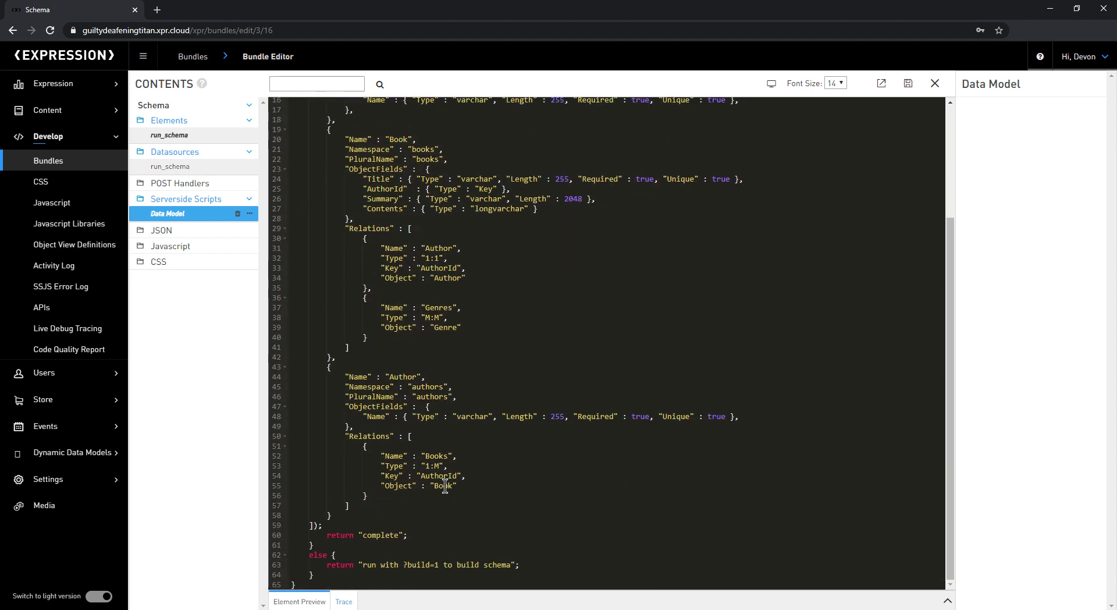
pyautogui.scroll(5, 447, 486)
pyautogui.scroll(1, 442, 477)
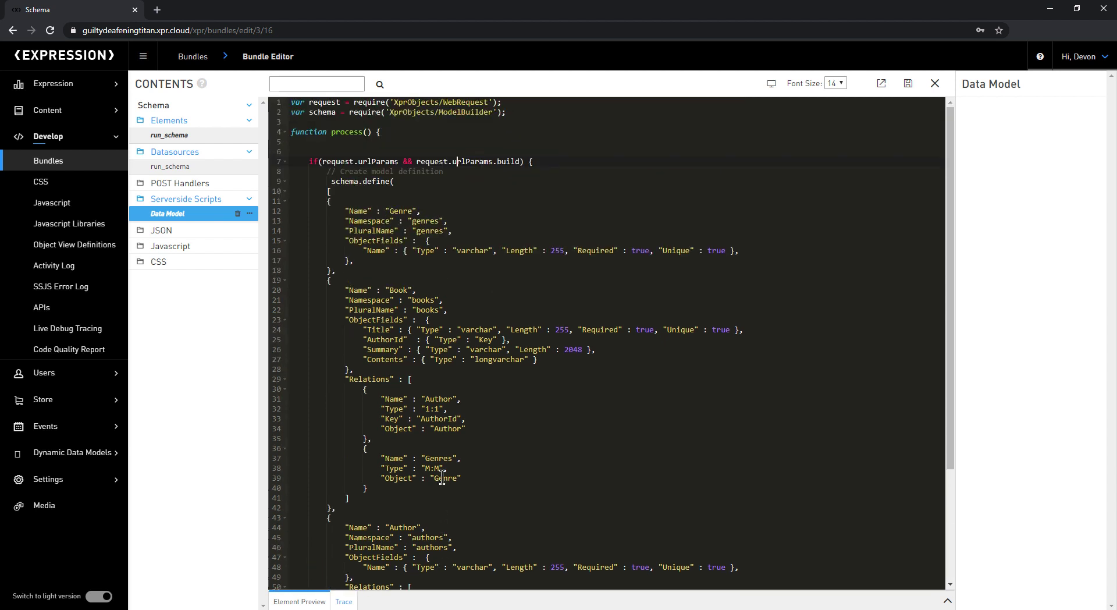
pyautogui.moveTo(510, 112); pyautogui.dragTo(289, 112)
pyautogui.click(407, 182)
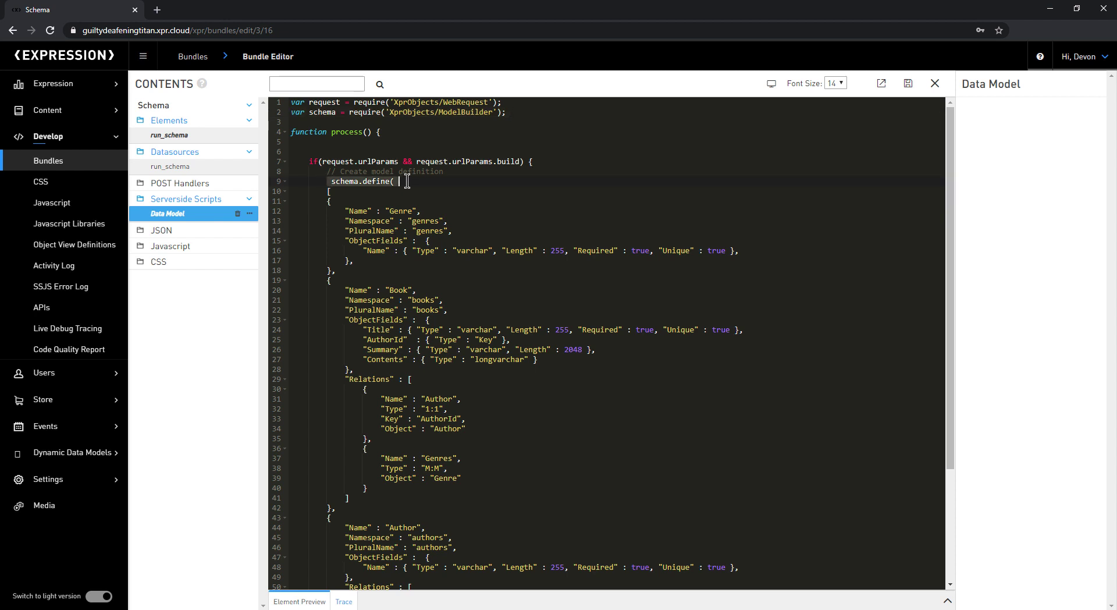
pyautogui.moveTo(319, 192); pyautogui.dragTo(439, 536)
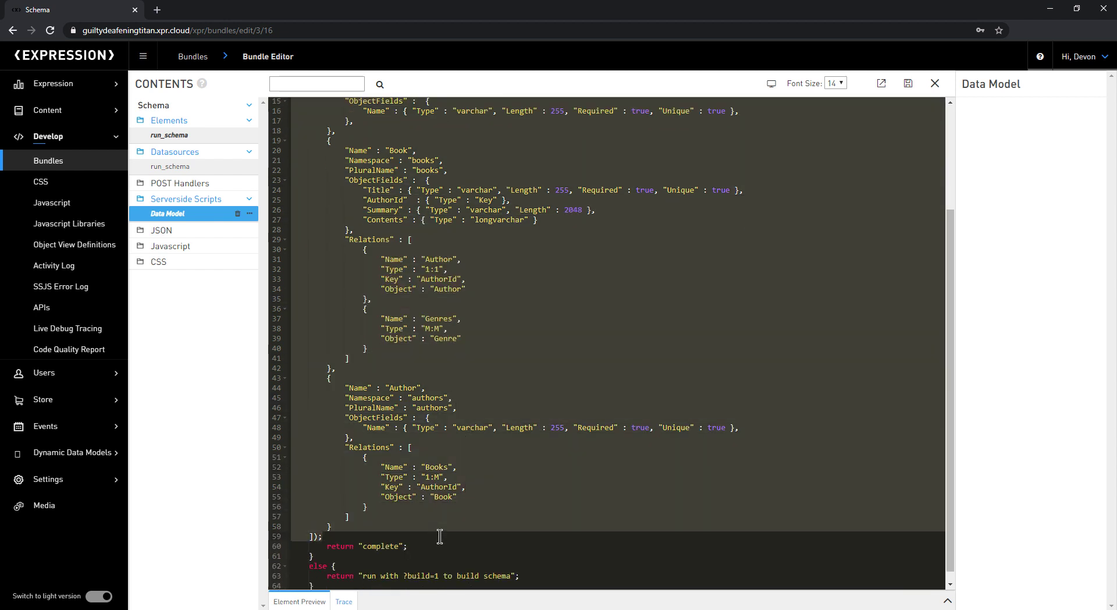
pyautogui.scroll(5, 441, 523)
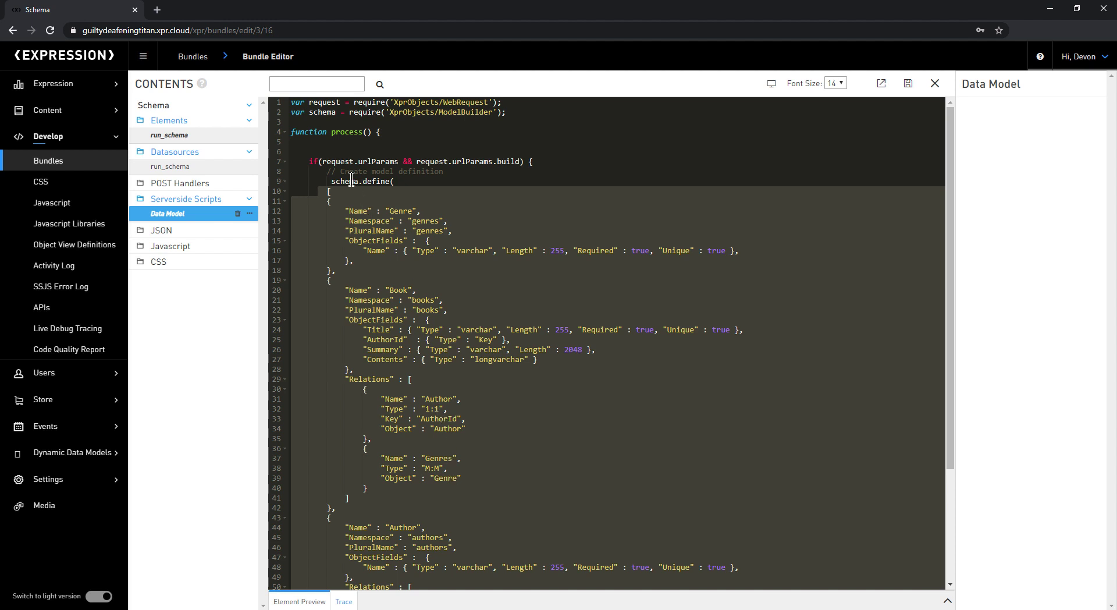
pyautogui.click(446, 181)
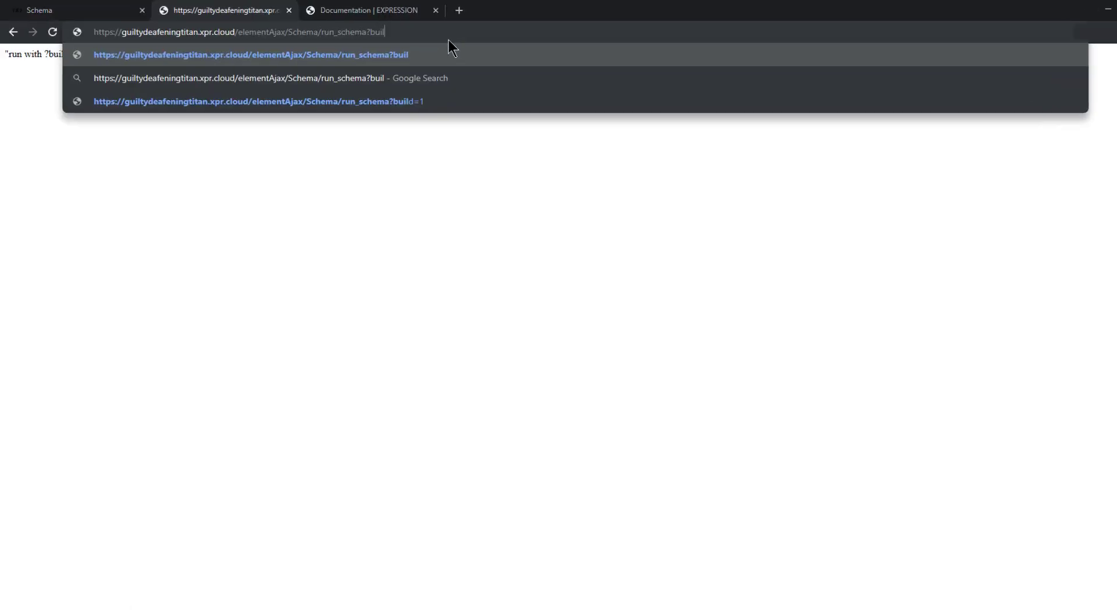
# Step: Load run_schema with ?build=1 and highlight the returned "complete" message
pyautogui.write('=')
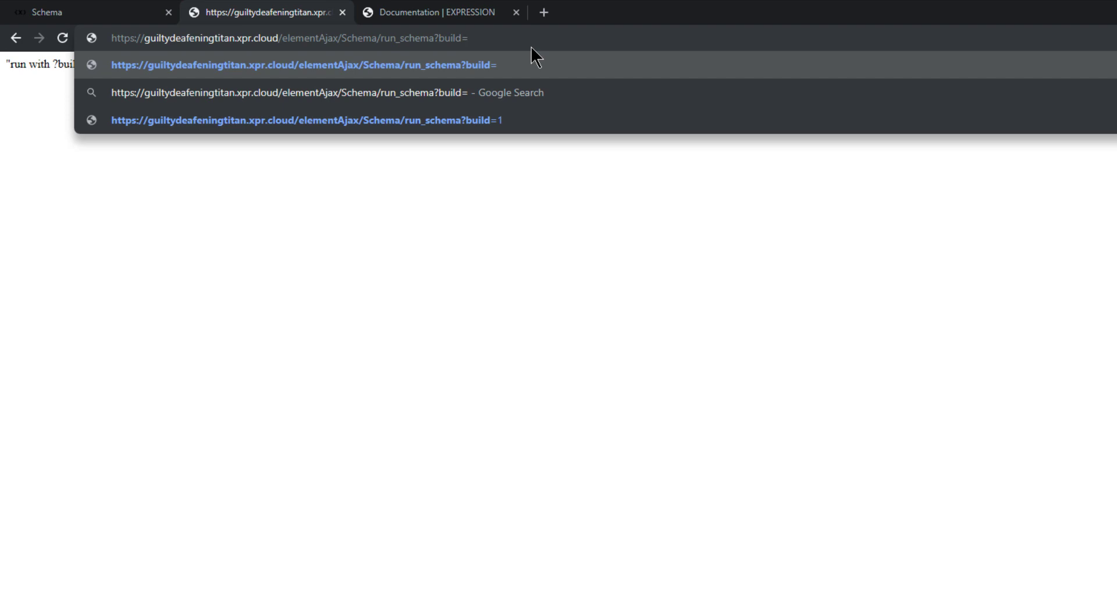
pyautogui.write('1')
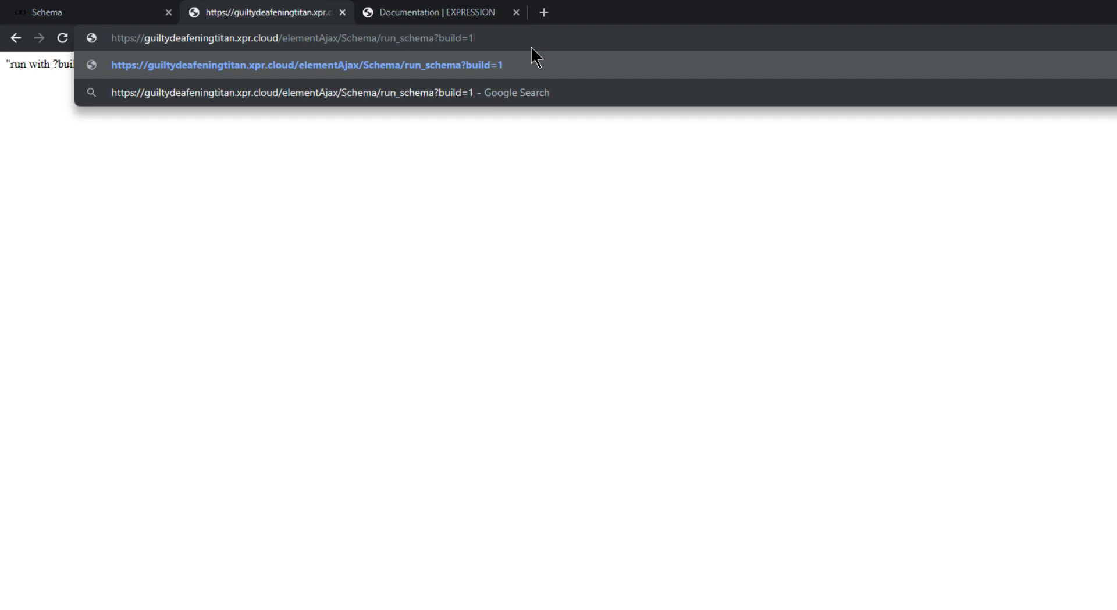
pyautogui.press('Return')
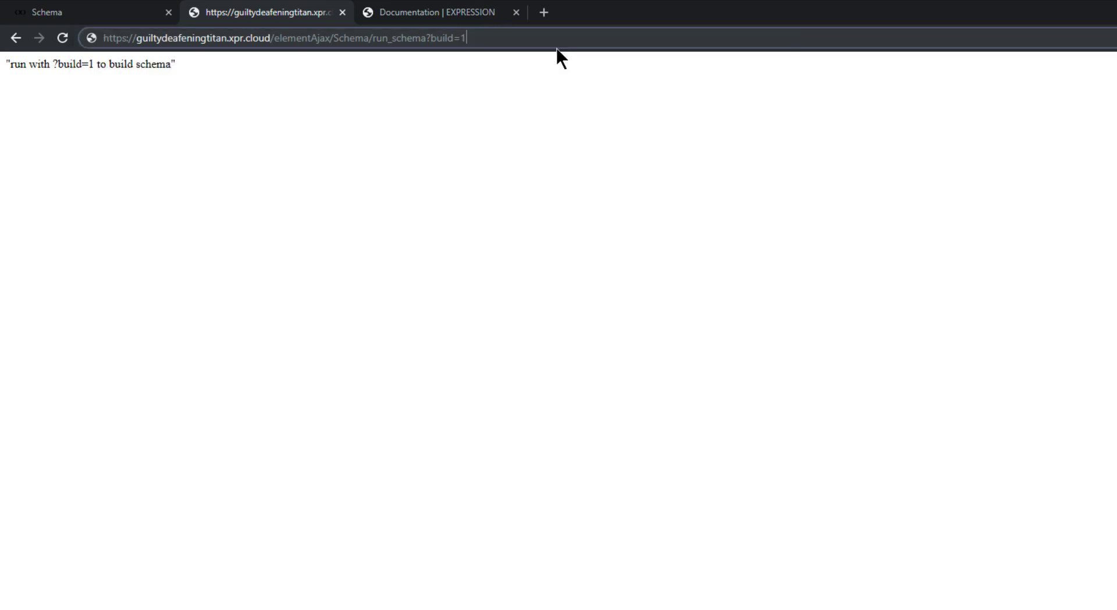
pyautogui.press('Return')
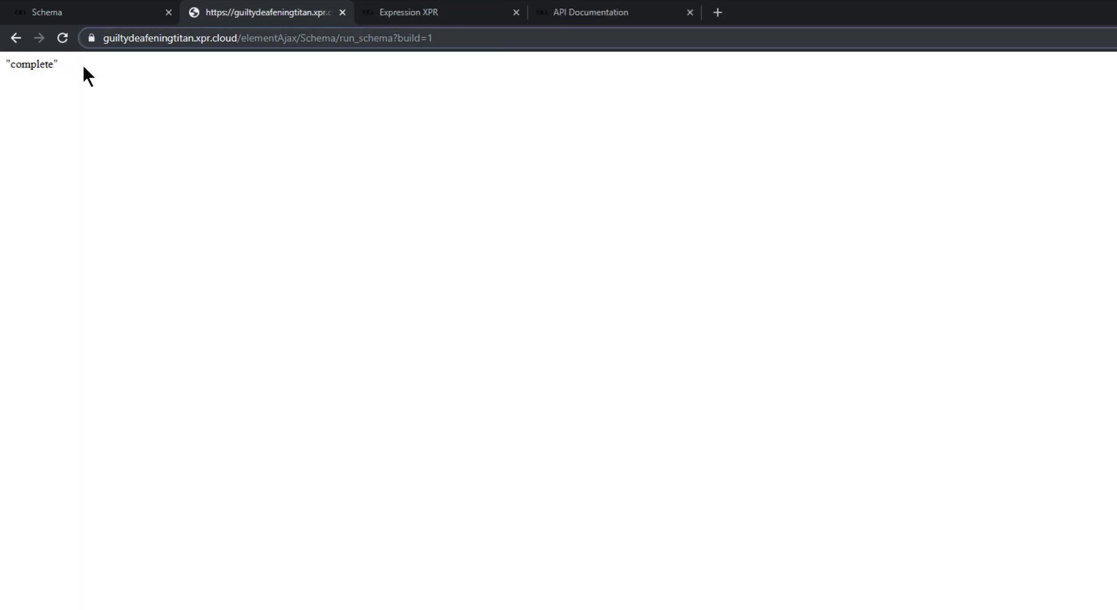
pyautogui.moveTo(59, 64); pyautogui.dragTo(2, 73)
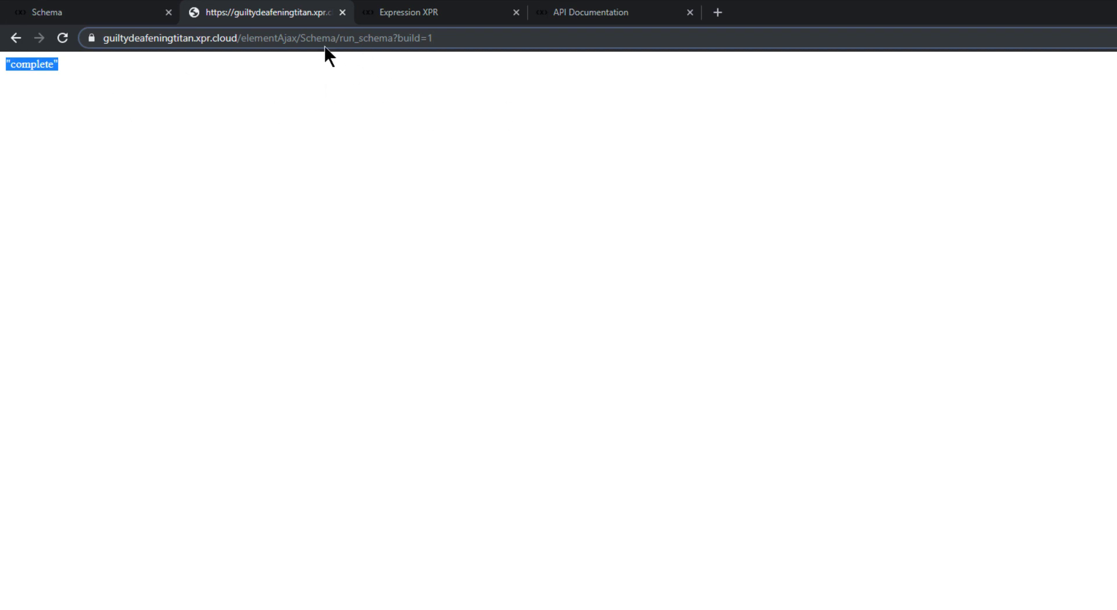
# Step: Switch to the admin dashboard, expand Dynamic Data Models and open the empty genres list
pyautogui.click(473, 17)
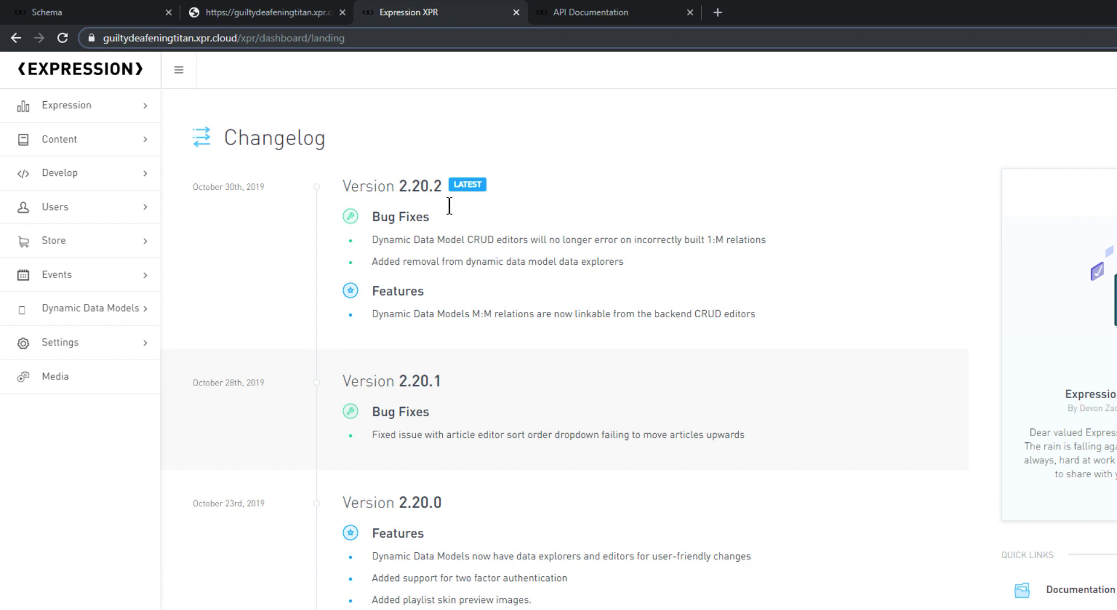
pyautogui.hotkey('shift', 'Tab')
pyautogui.click(108, 308)
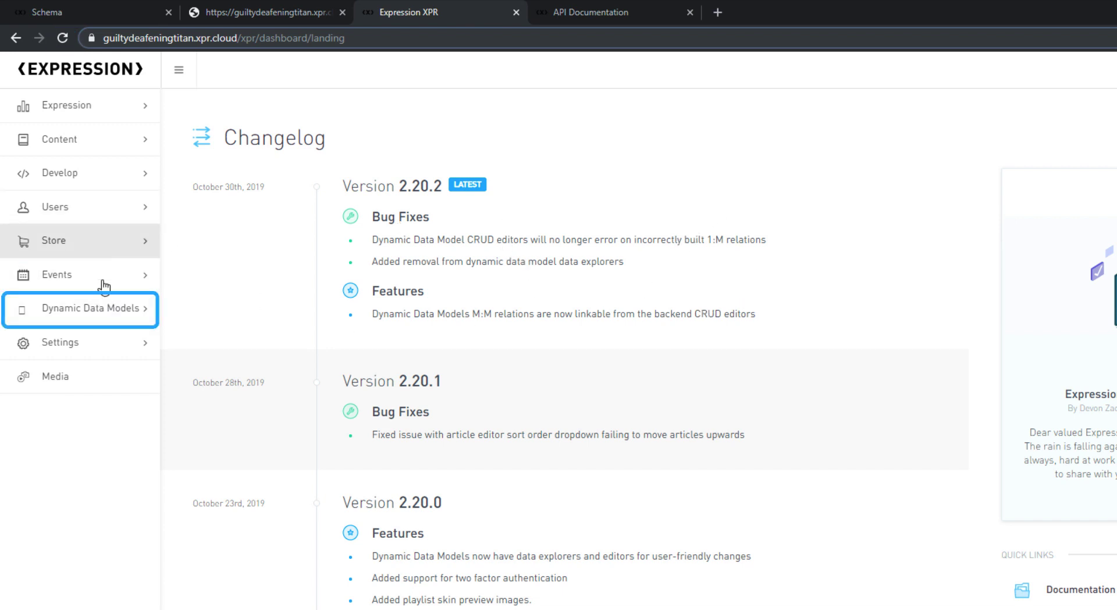
pyautogui.click(137, 319)
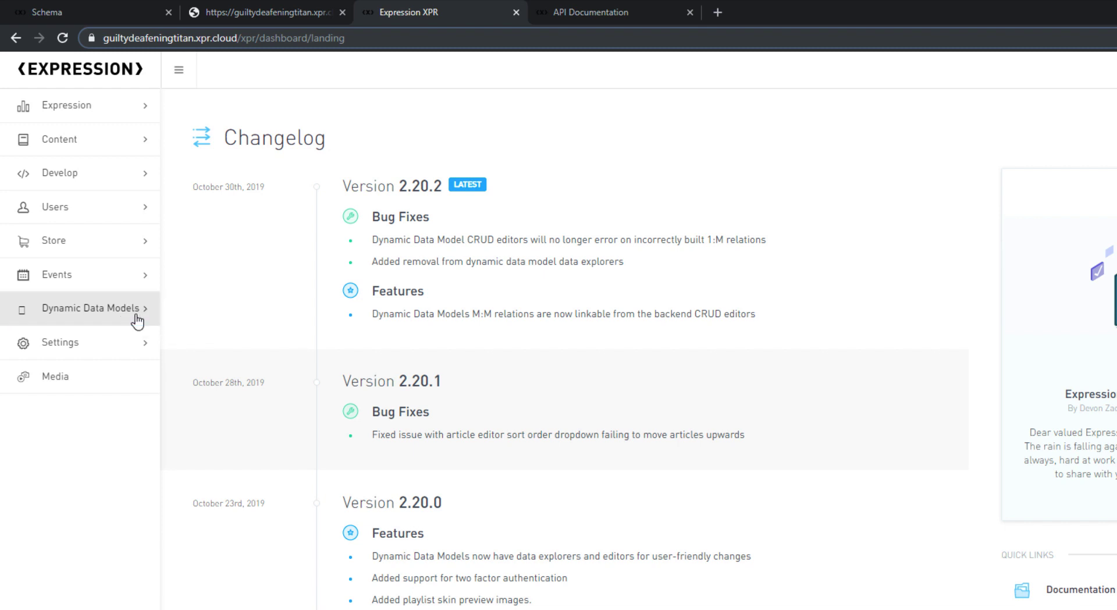
pyautogui.click(130, 317)
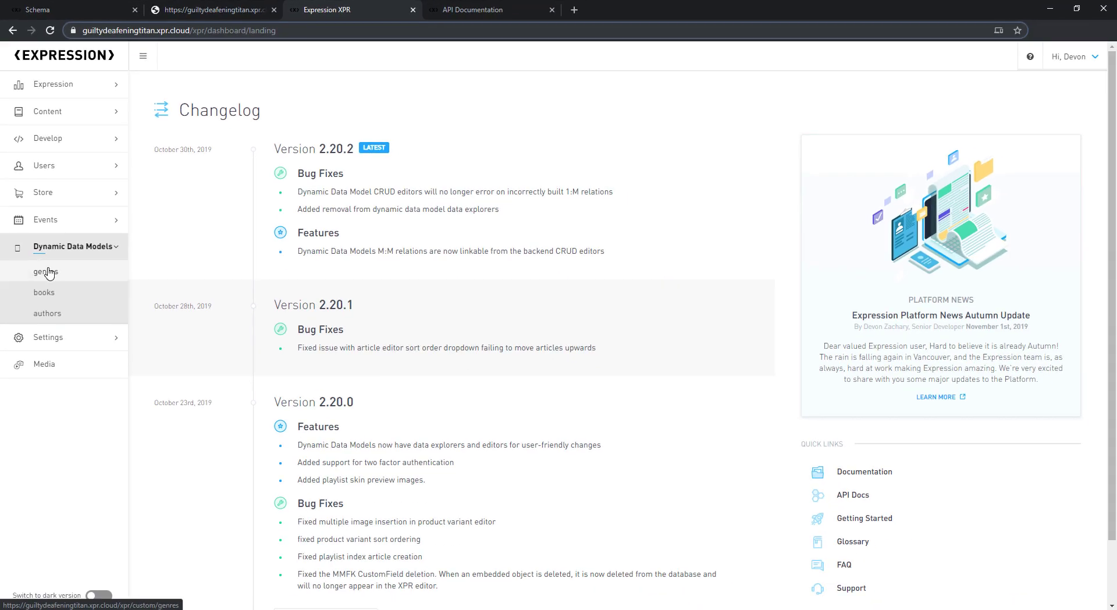
pyautogui.click(52, 272)
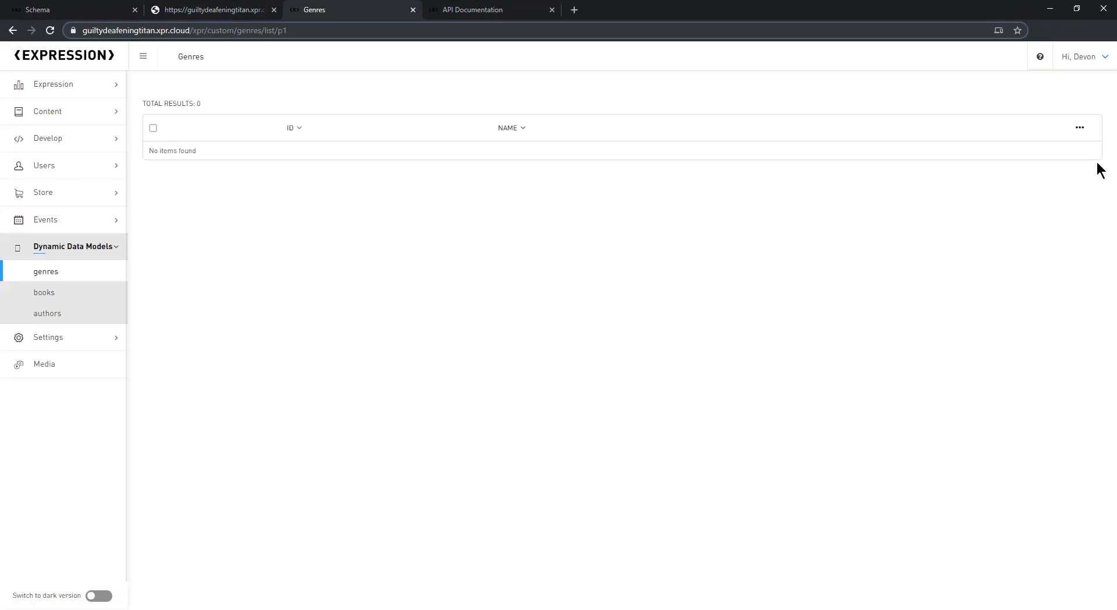
# Step: Create and save a genre named Horror, then switch to the API documentation tab
pyautogui.click(1080, 127)
pyautogui.click(1038, 151)
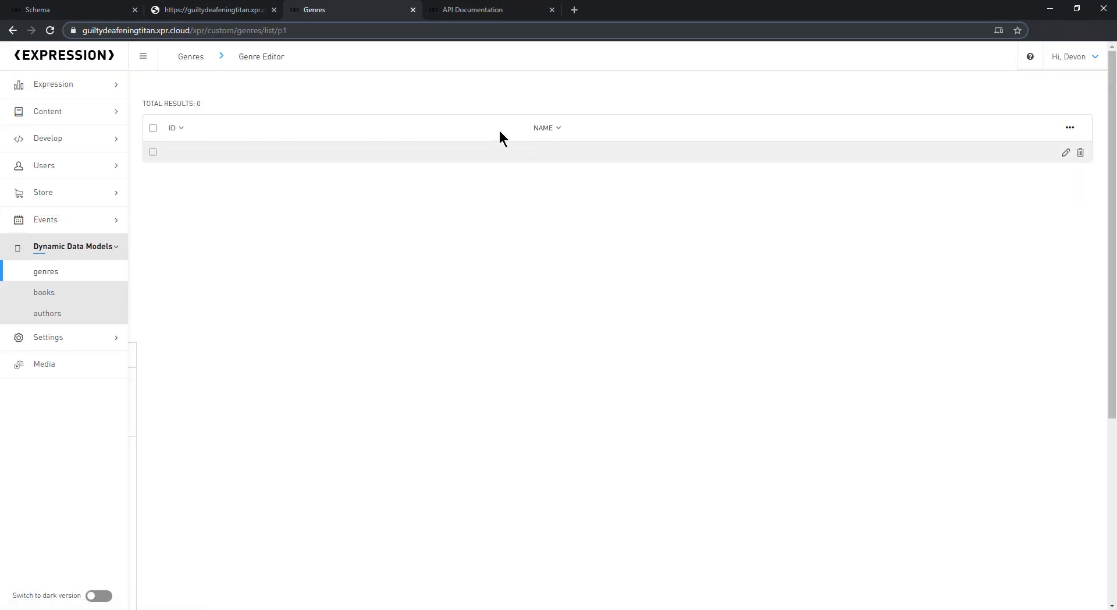
pyautogui.click(424, 146)
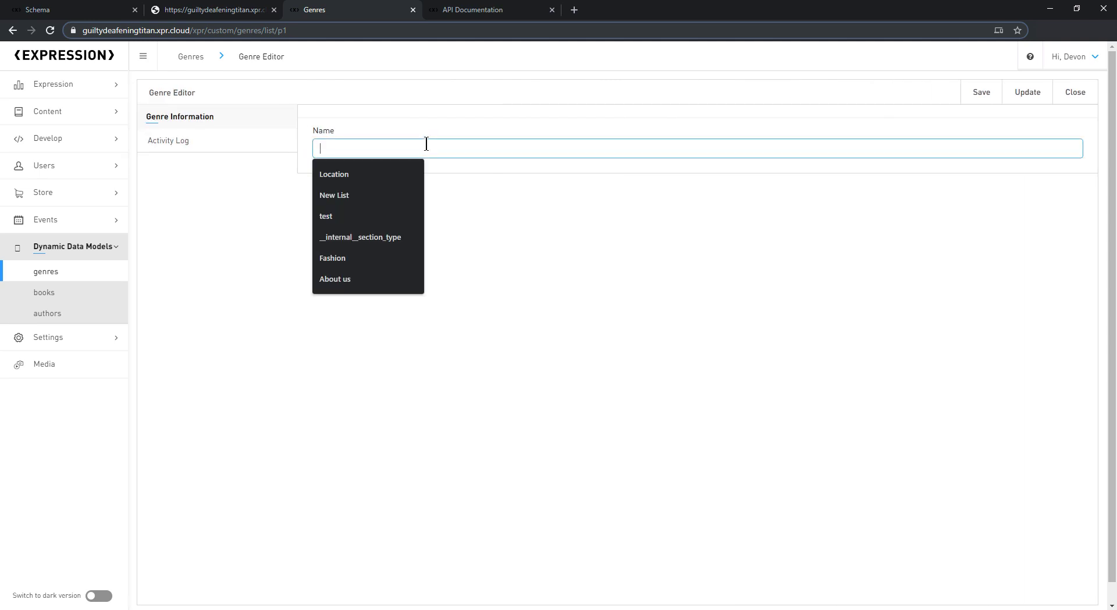
pyautogui.write('Horror')
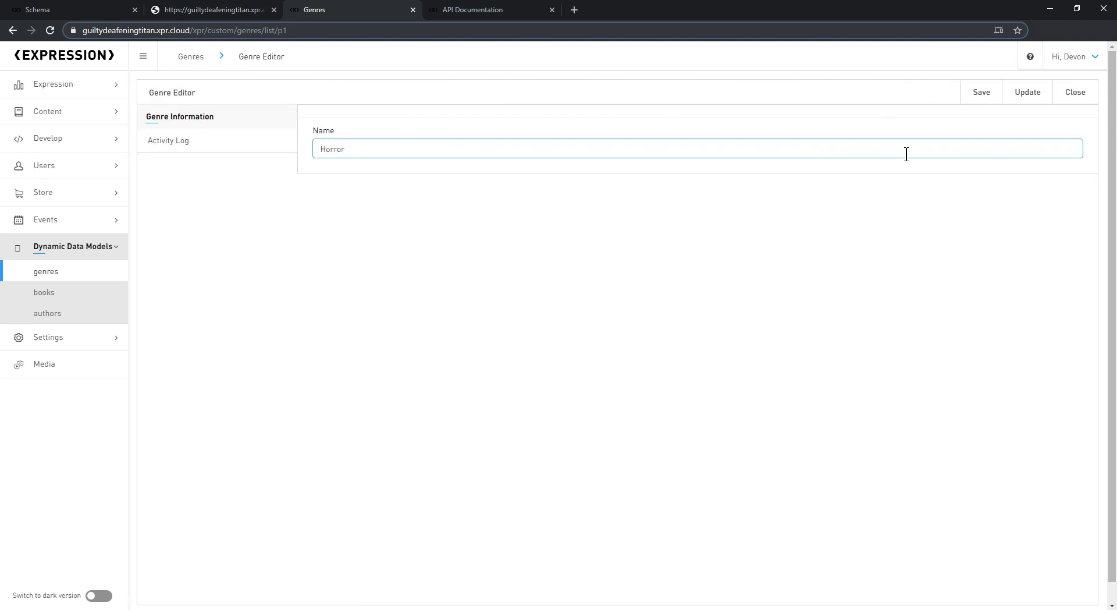
pyautogui.click(981, 92)
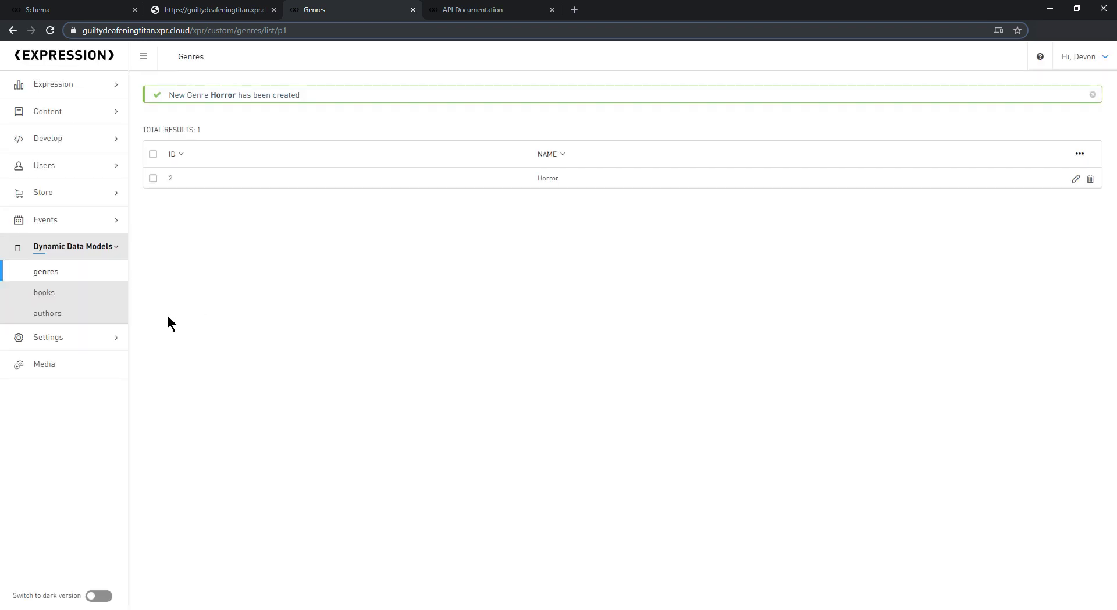
pyautogui.click(48, 313)
pyautogui.hotkey('ctrl', 'Tab')
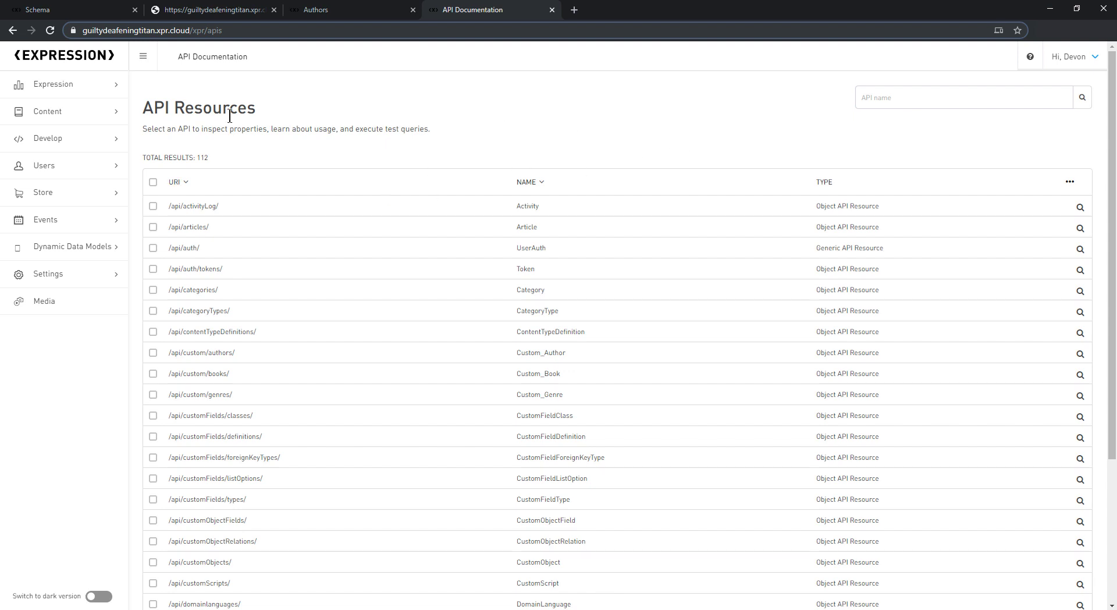
pyautogui.click(89, 150)
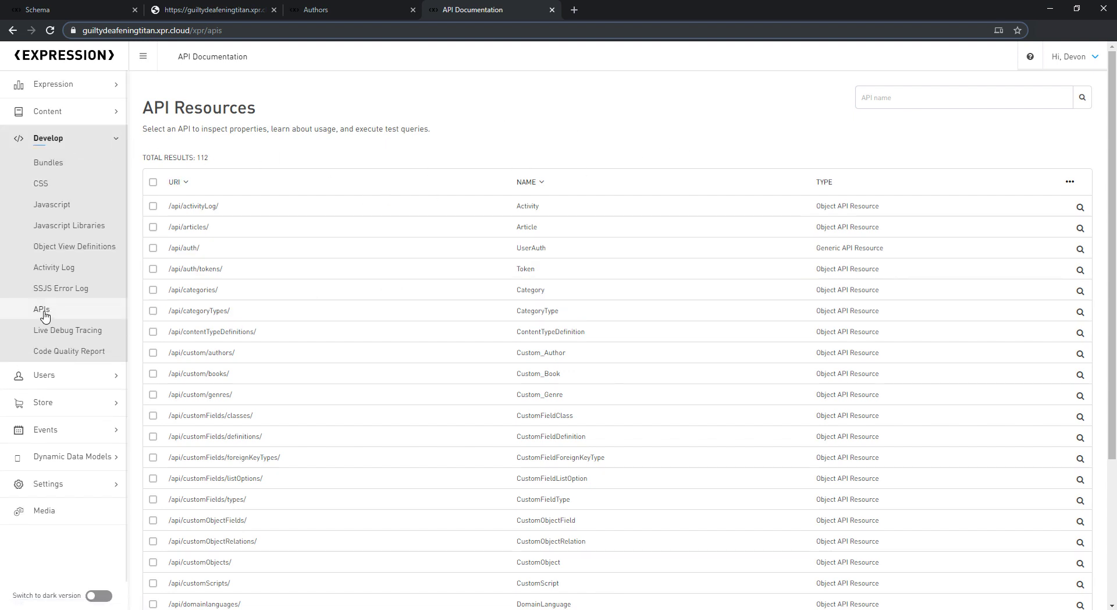
pyautogui.click(88, 138)
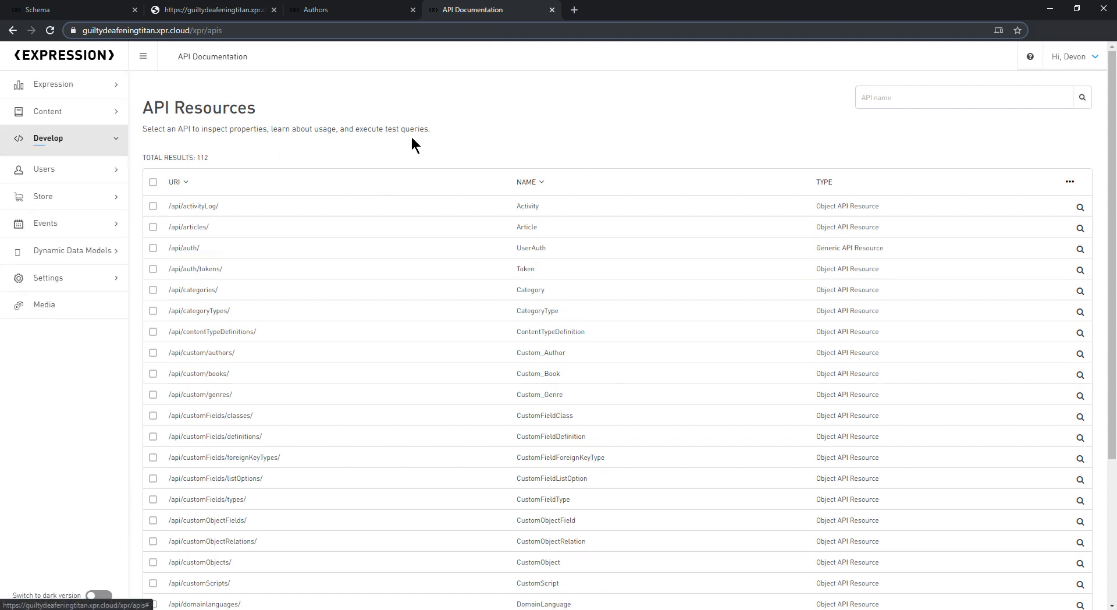
pyautogui.scroll(-2, 278, 299)
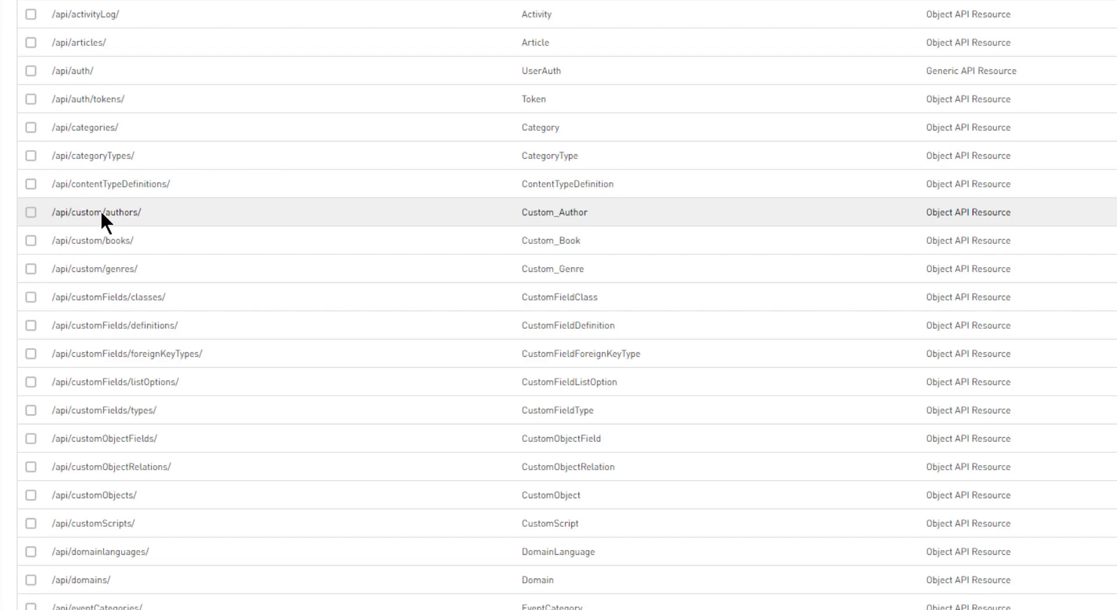
# Step: Inspect the Custom_Author resource's routes and its API Hooks table
pyautogui.click(511, 212)
pyautogui.scroll(-2, 525, 316)
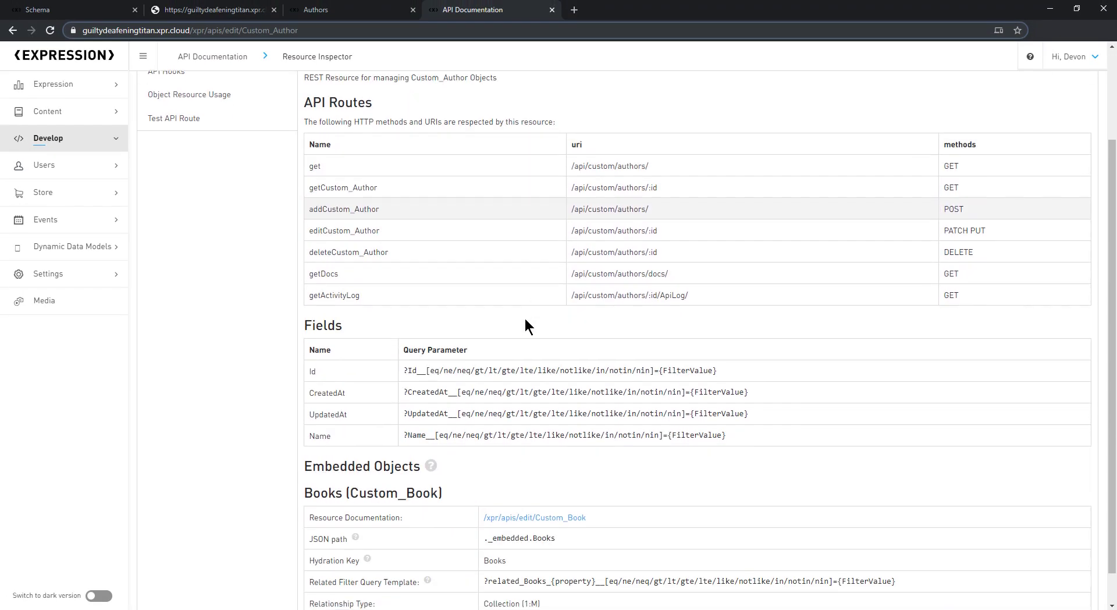
pyautogui.scroll(-1, 399, 254)
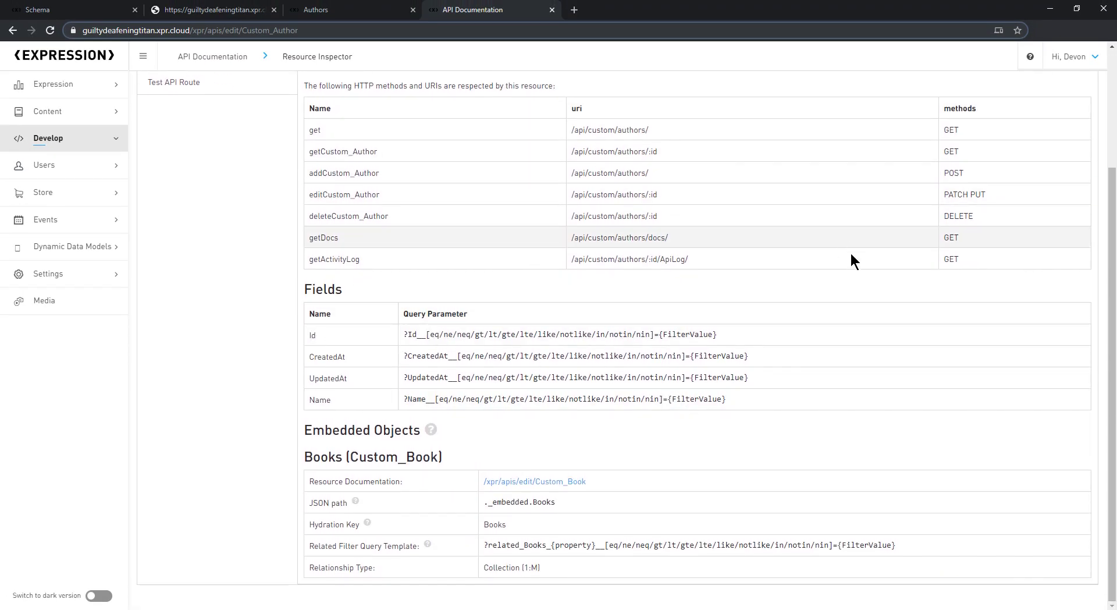
pyautogui.scroll(4, 487, 315)
pyautogui.click(182, 195)
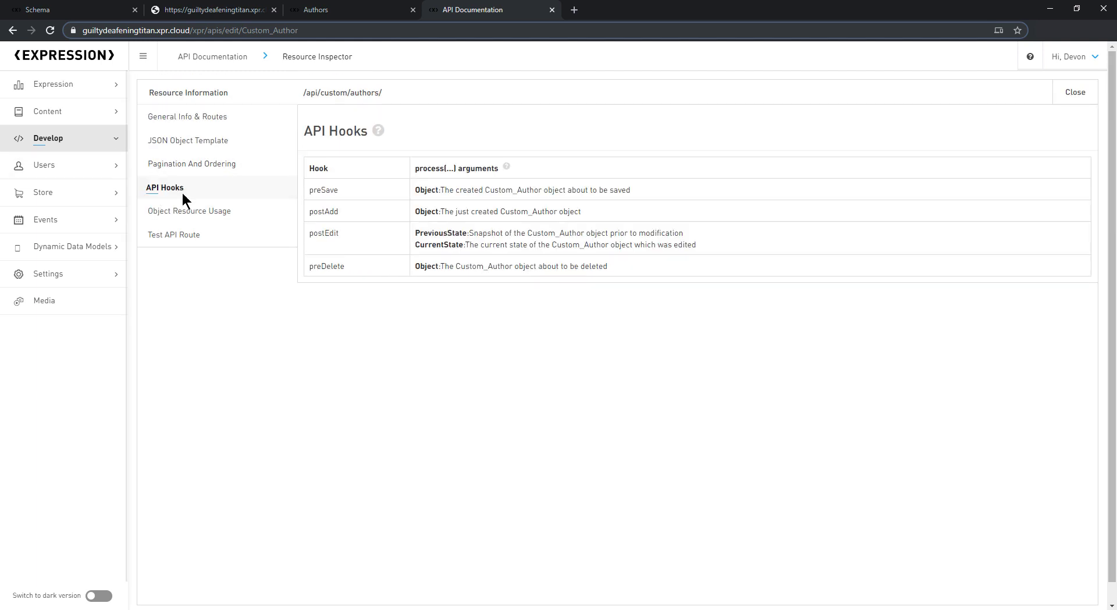
pyautogui.moveTo(306, 168); pyautogui.dragTo(698, 304)
pyautogui.click(460, 299)
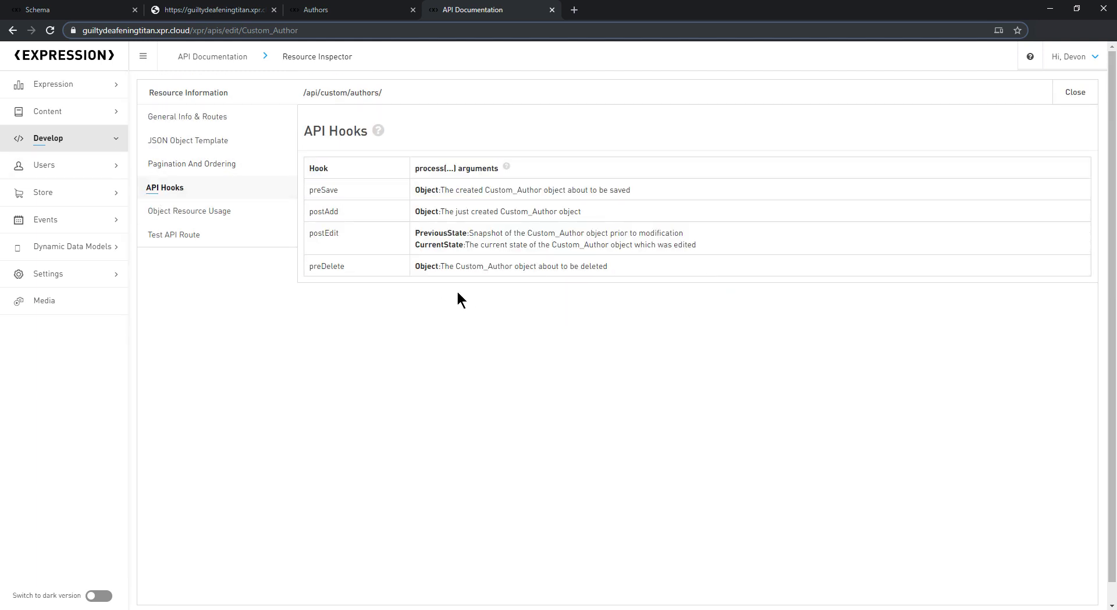
# Step: Send a test GET to /api/custom/authors/, returning one author record with Id 2
pyautogui.click(179, 234)
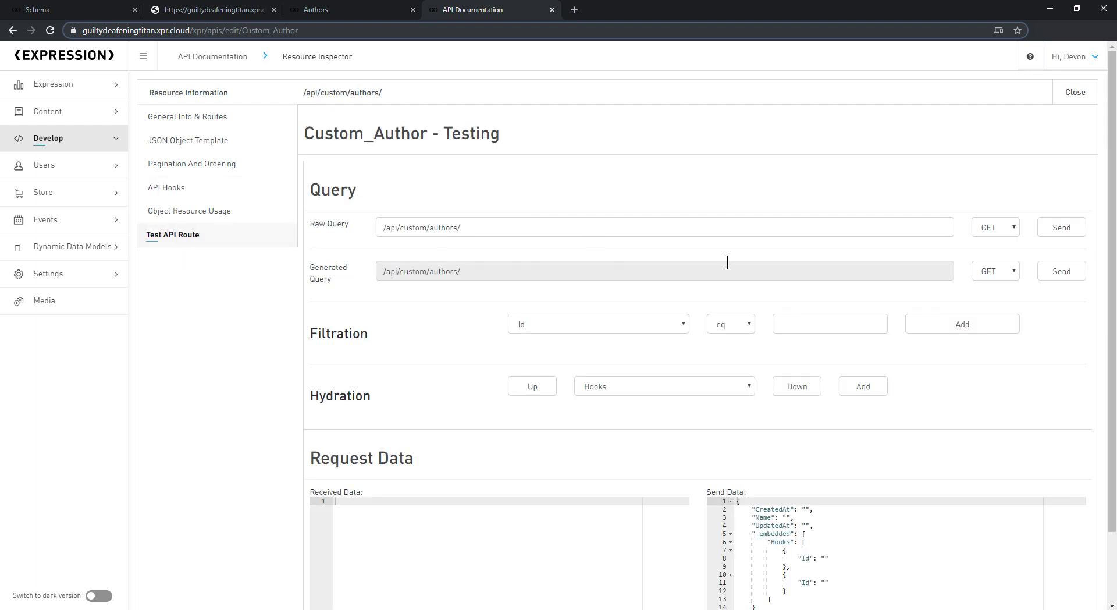
pyautogui.click(1061, 229)
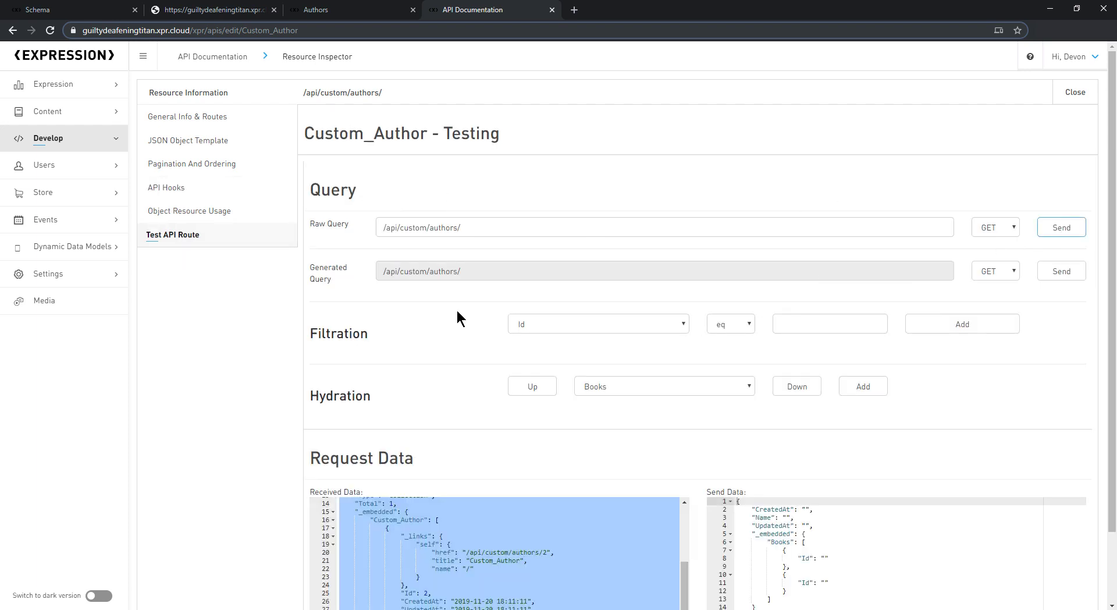
pyautogui.scroll(-1, 564, 273)
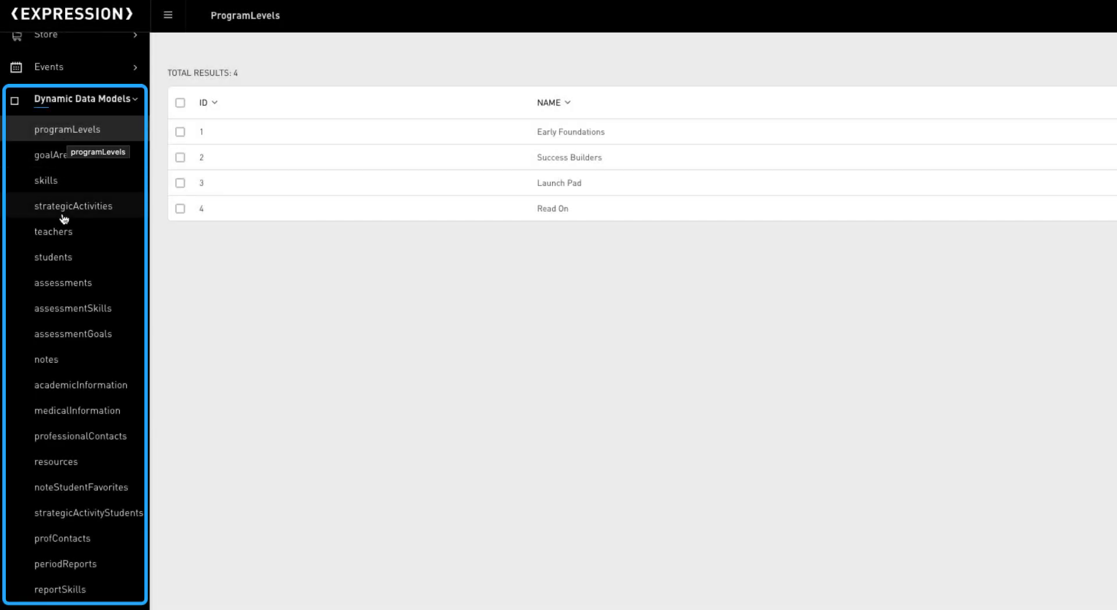
# Step: Browse the assessments data list, then choose the blank Customize your own starter to reach account creation
pyautogui.click(57, 286)
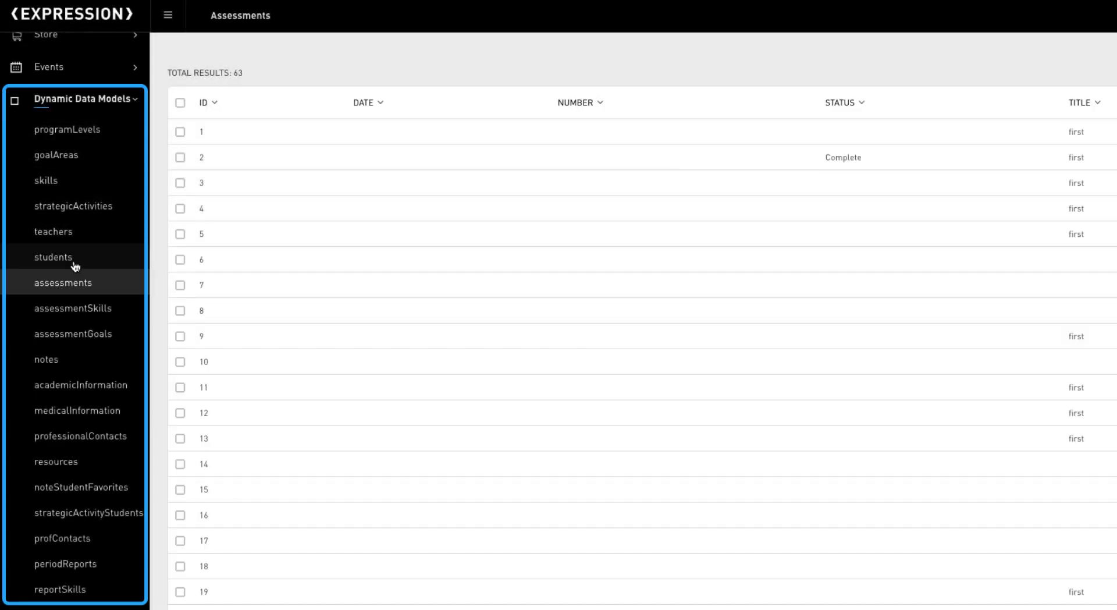
pyautogui.scroll(-1, 74, 265)
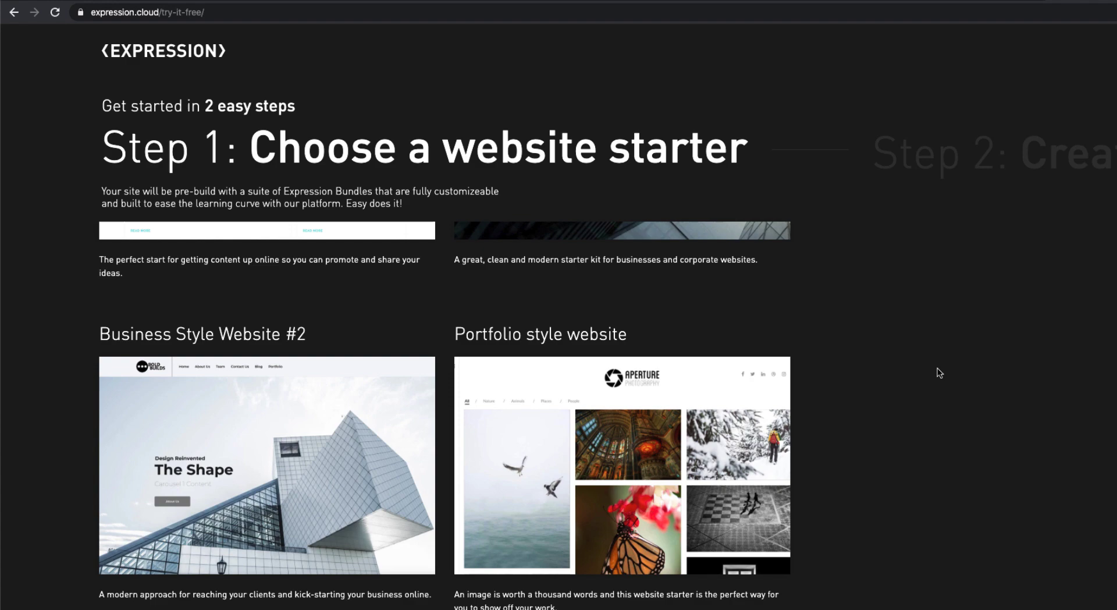
pyautogui.scroll(-5, 939, 372)
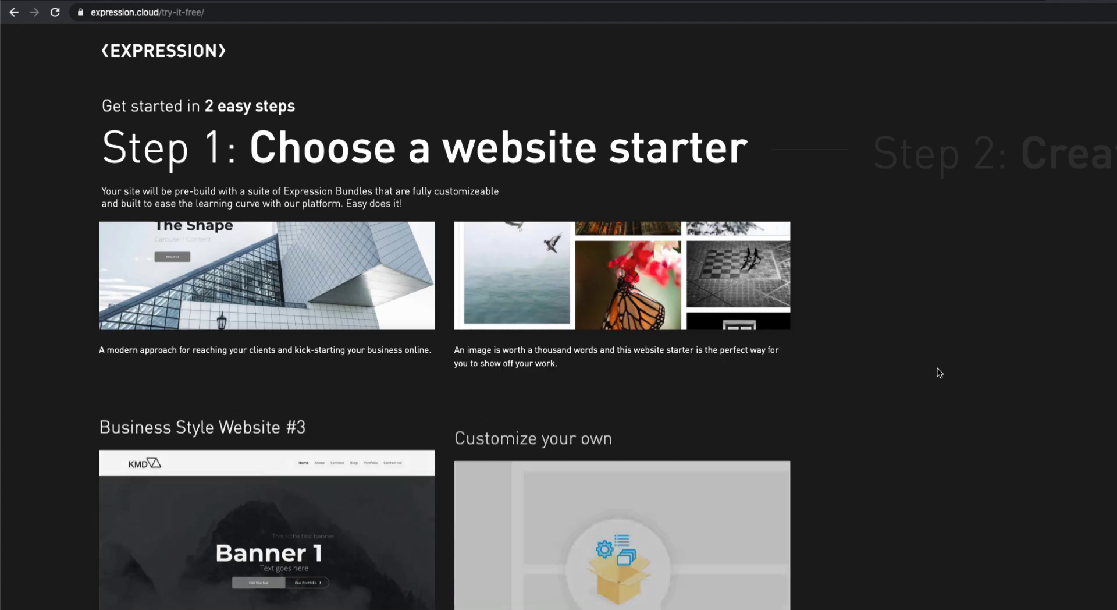
pyautogui.click(653, 401)
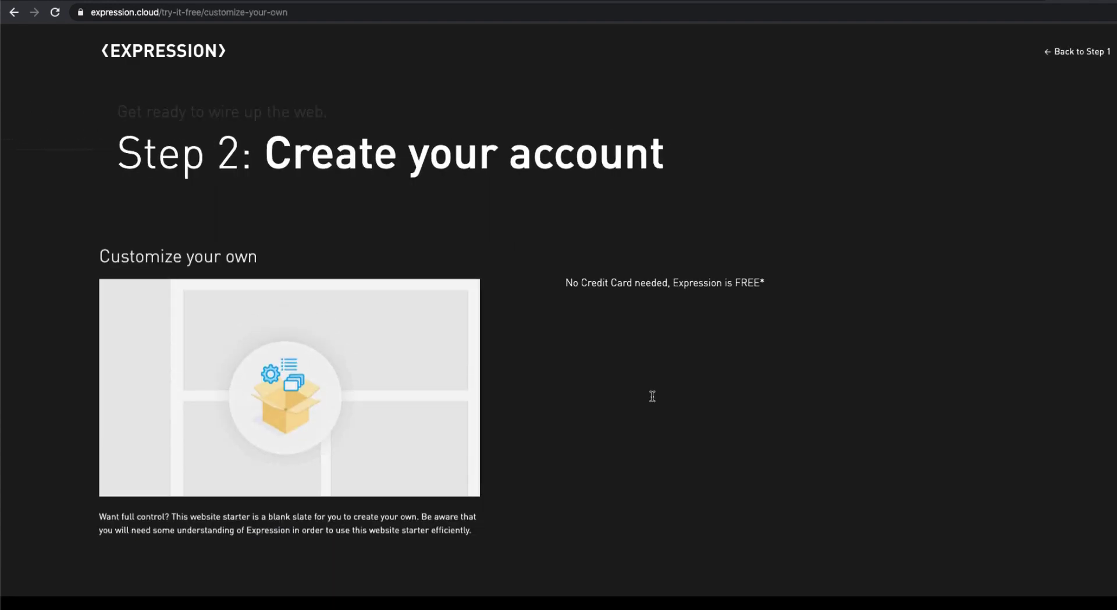